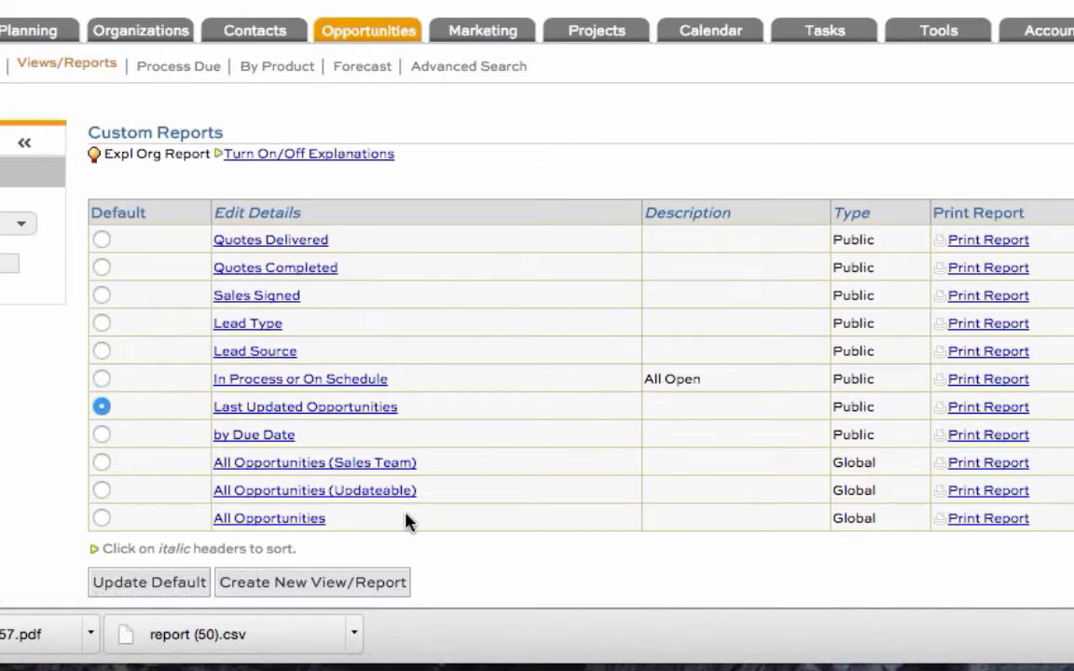
Step: Compare the Global and Public report types in the custom opportunity reports list
left_click_drag(371, 520, 263, 477)
double_click(854, 461)
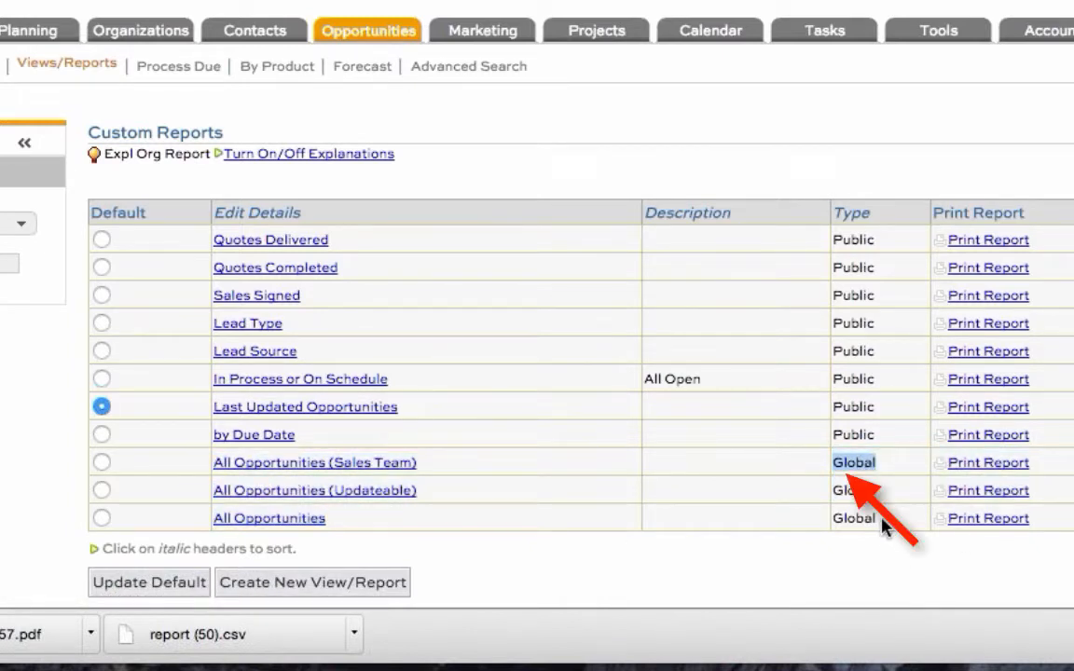
left_click_drag(885, 444, 834, 240)
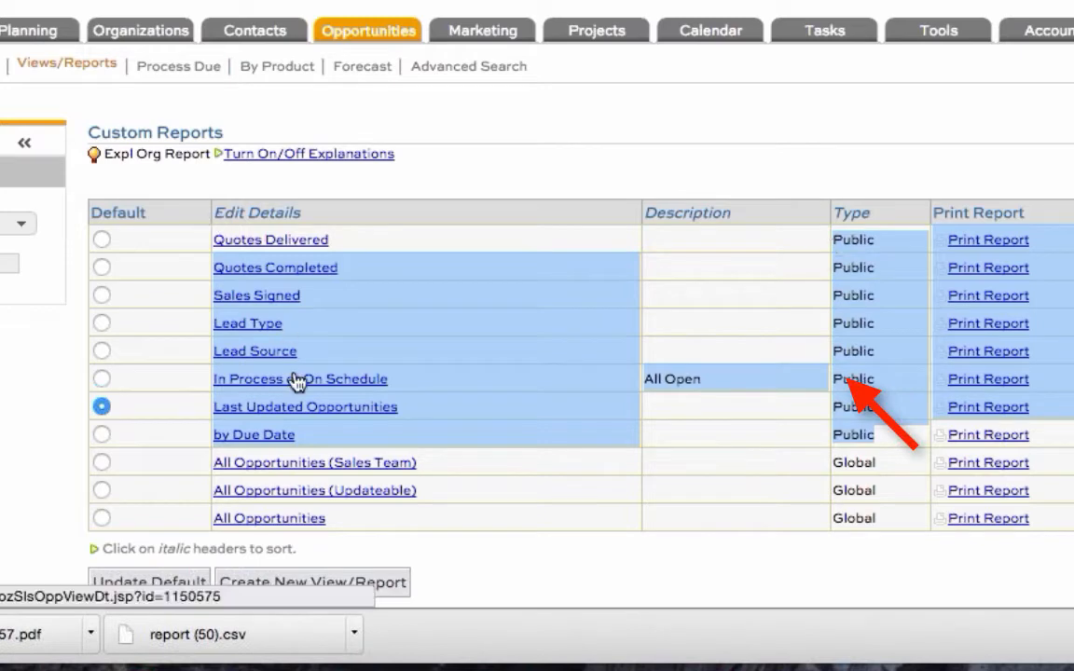
left_click(692, 543)
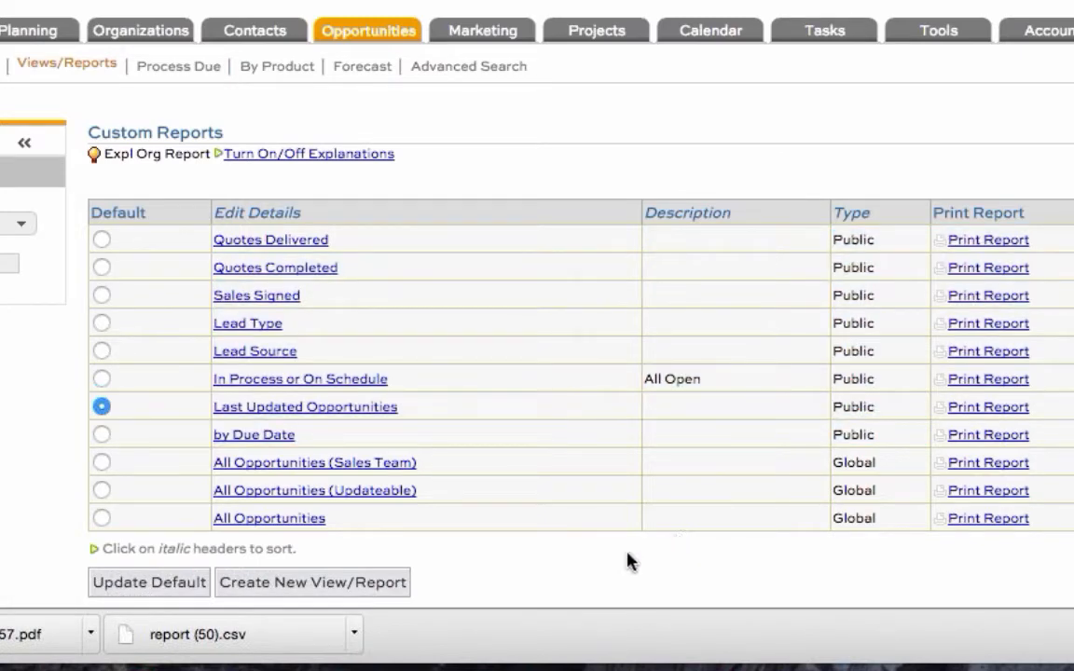
Step: Open a blank view/report definition and examine its row criteria, column selection, default sort and report column sections
left_click(381, 587)
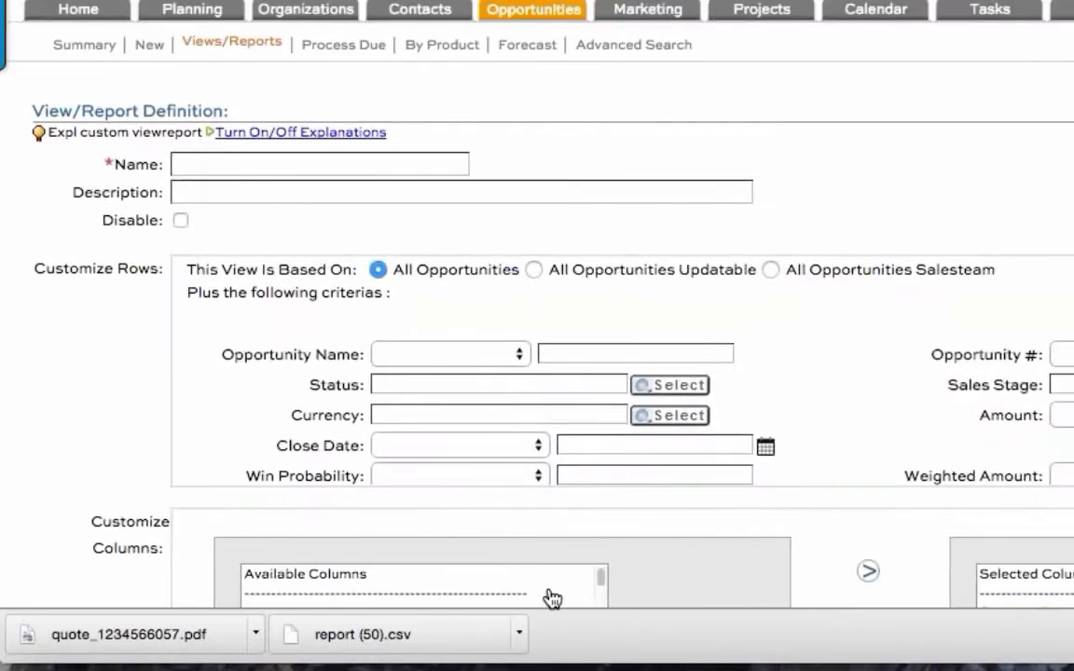
left_click(291, 160)
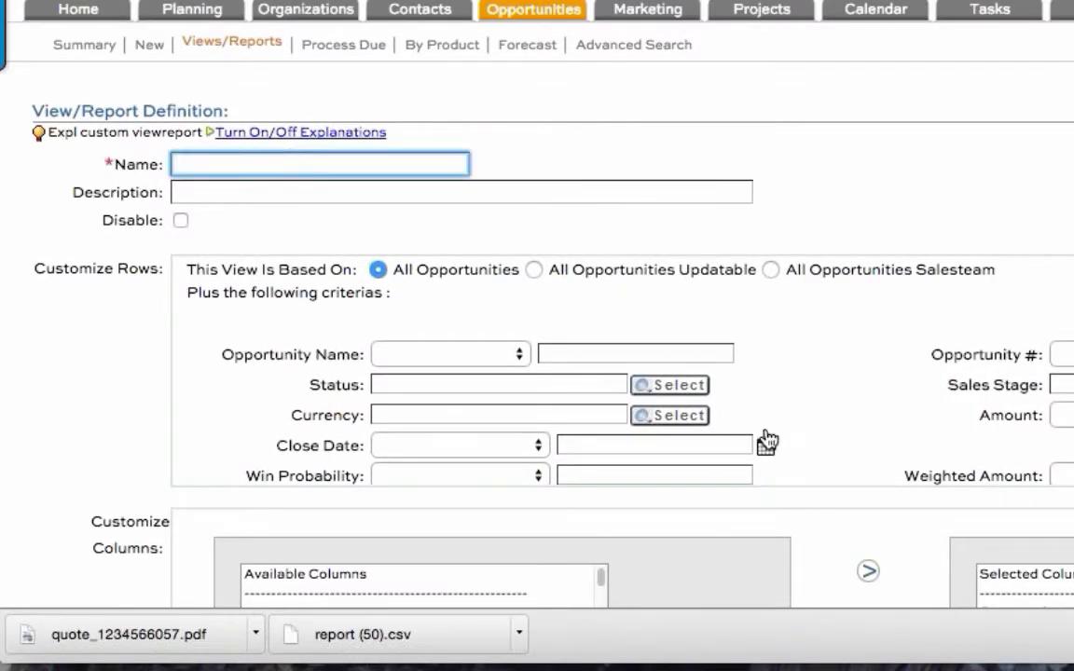
left_click(886, 446)
scroll(886, 445, "down", 1)
scroll(885, 446, "down", 8)
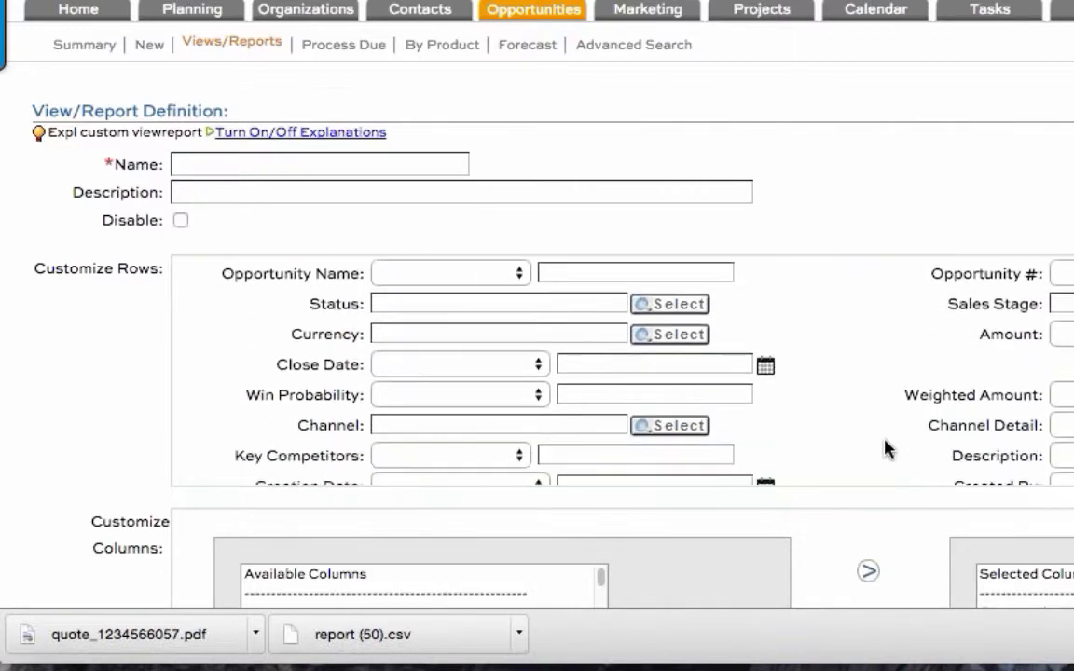
scroll(102, 438, "down", 3)
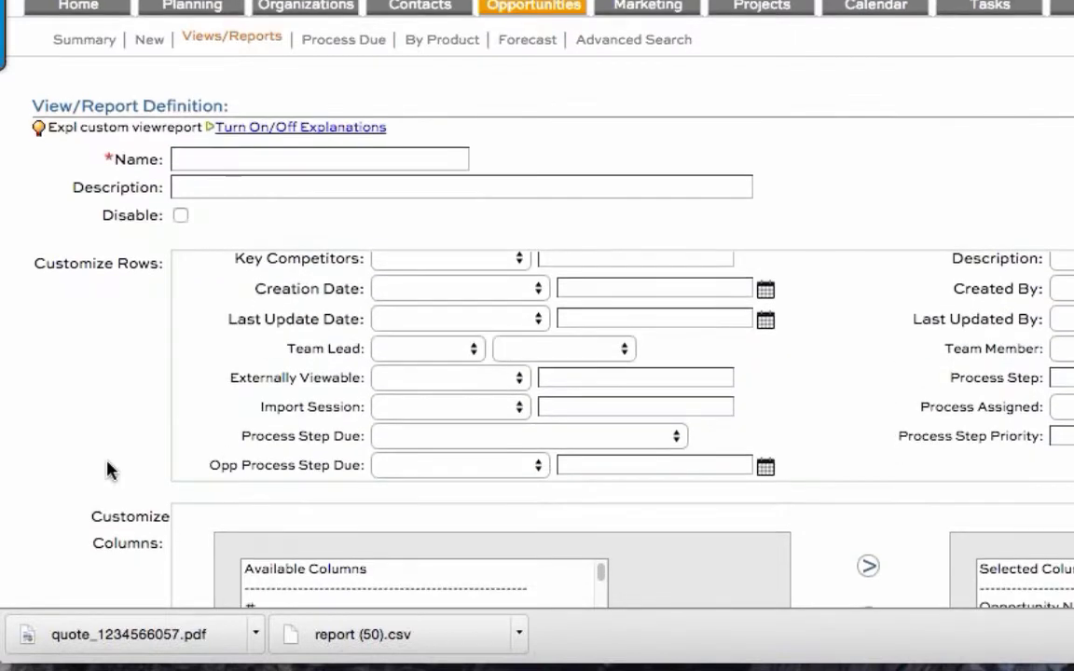
left_click_drag(93, 401, 104, 415)
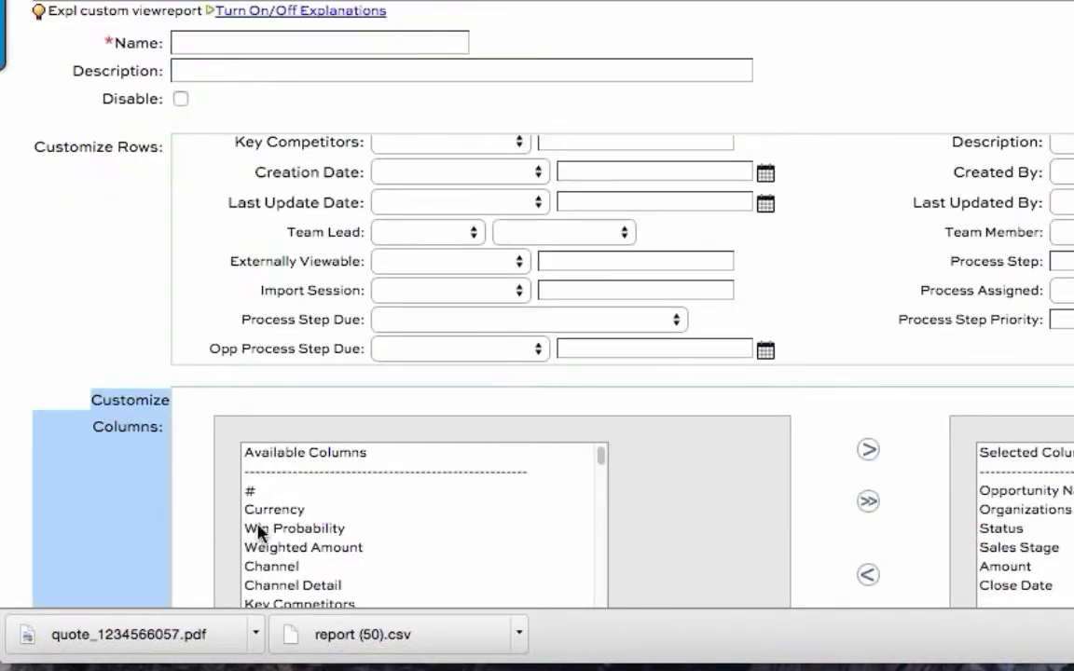
scroll(110, 544, "down", 1)
scroll(109, 544, "down", 8)
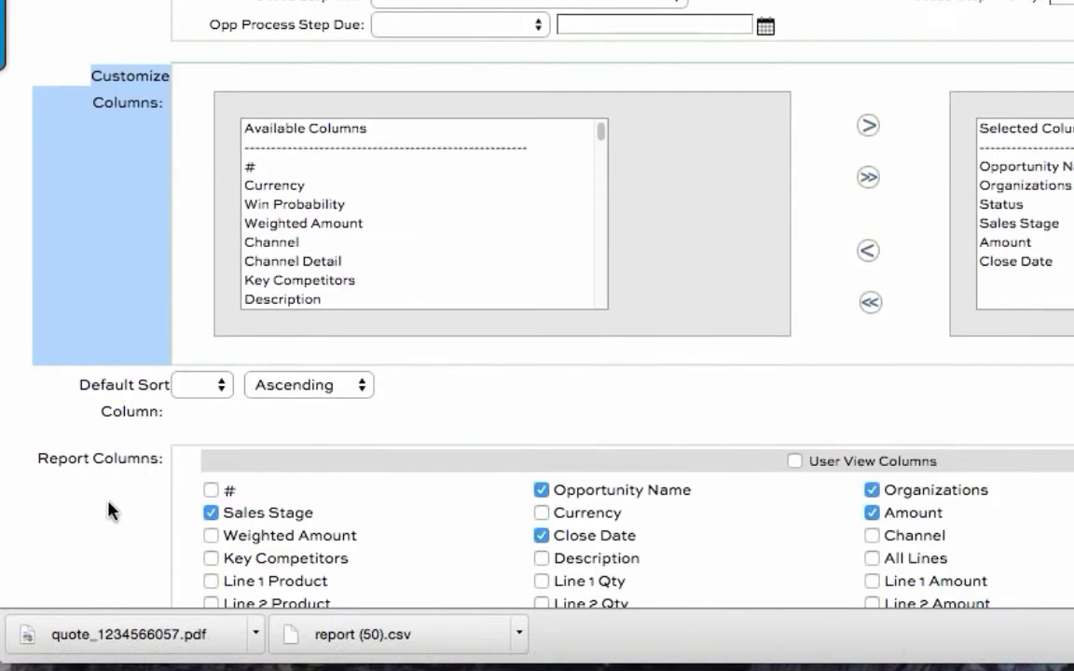
left_click_drag(117, 377, 142, 404)
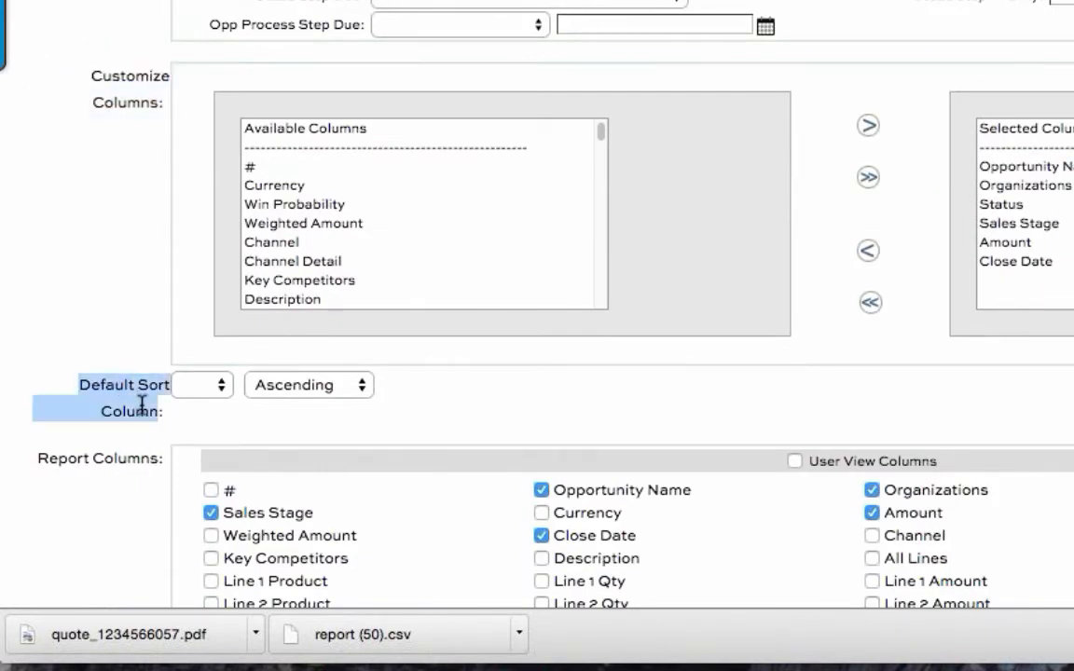
double_click(62, 468)
left_click_drag(64, 469, 113, 471)
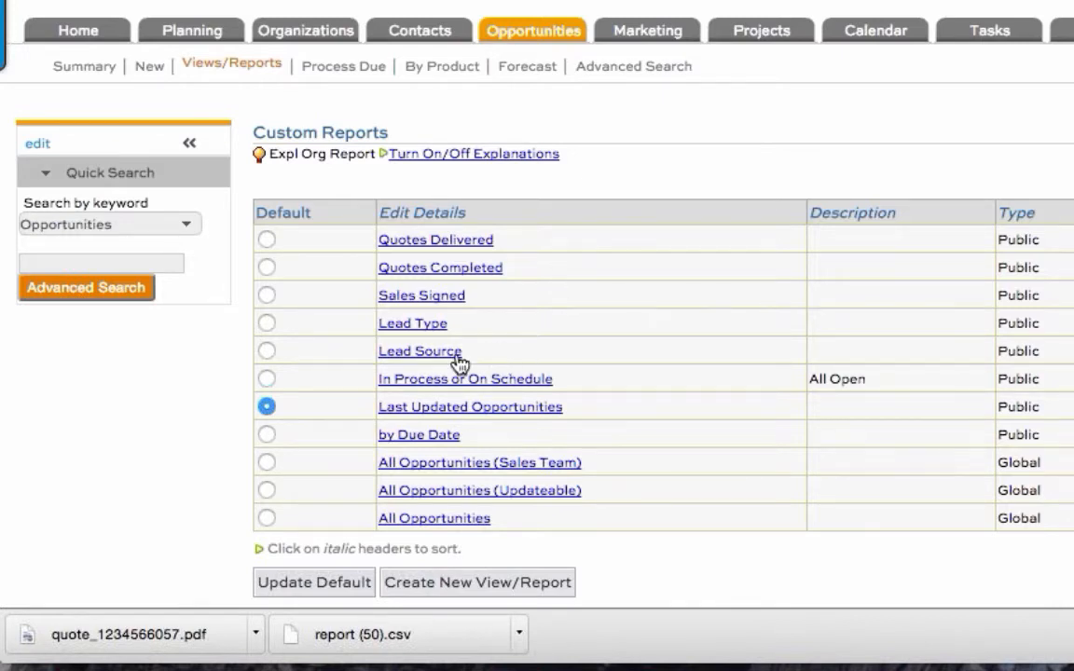
Step: Clone the Lead Source report from the custom reports list
left_click_drag(466, 355, 383, 360)
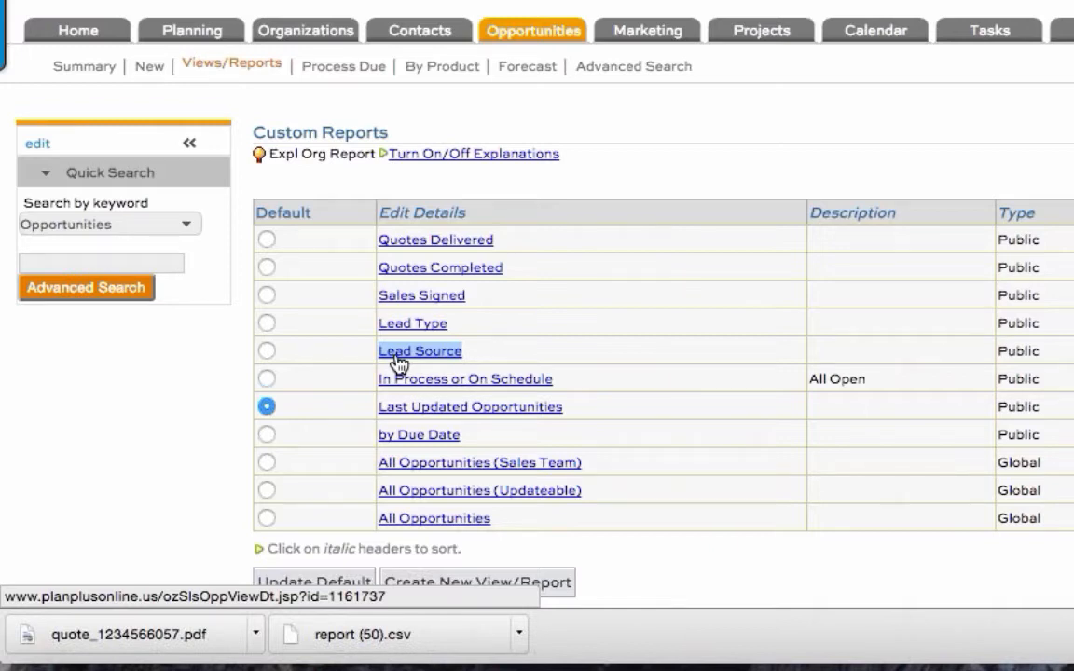
mouse_move(399, 361)
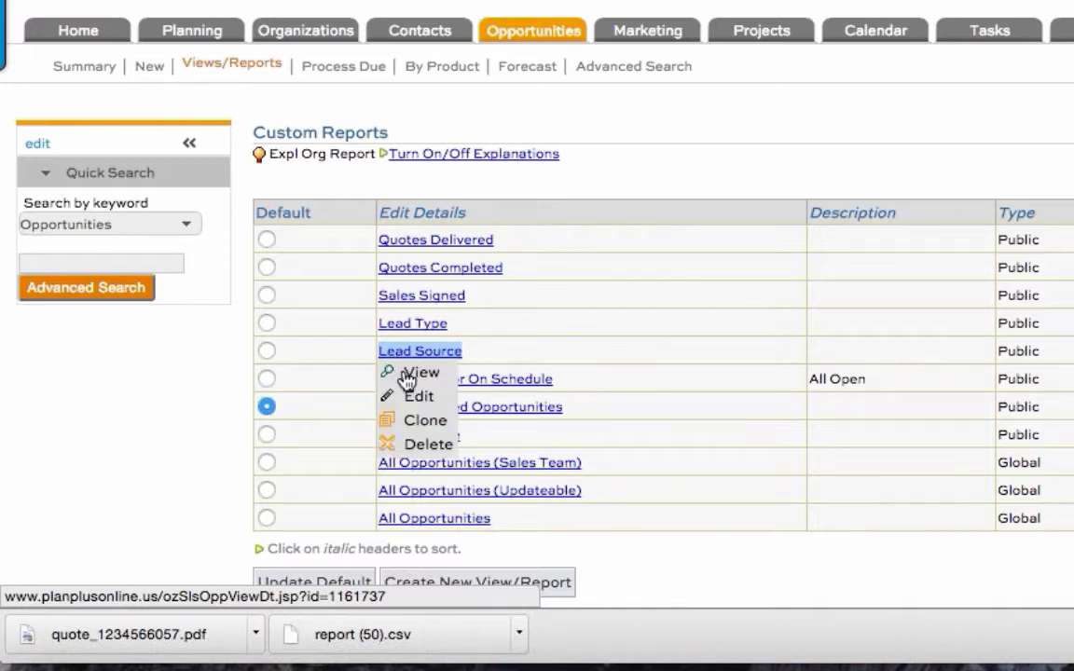
left_click(438, 429)
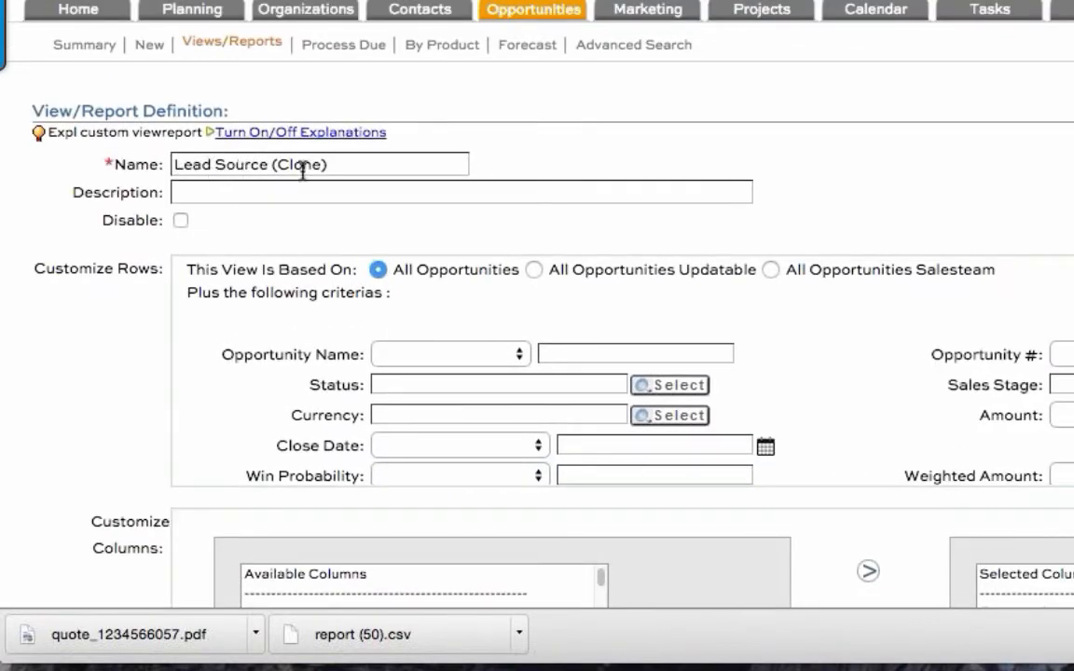
Step: Rename the cloned report to "Scheduled report view"
left_click_drag(273, 165, 322, 166)
key("BackSpace")
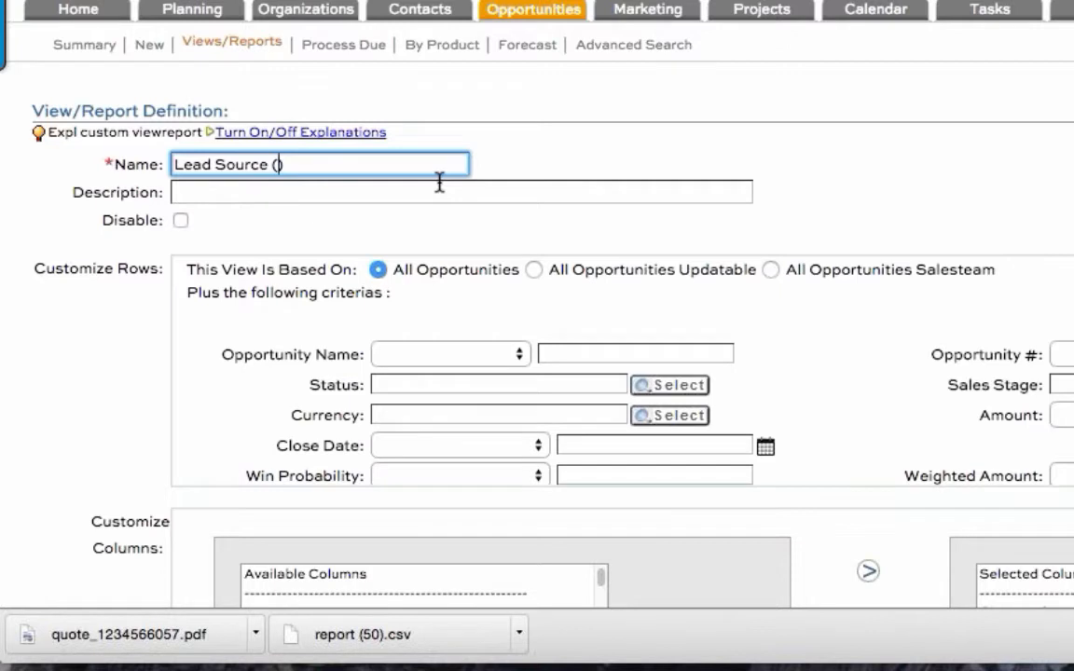
key("super+z")
key("BackSpace")
key("Delete")
key("BackSpace")
triple_click(192, 163)
type("Schedule")
type("d report view")
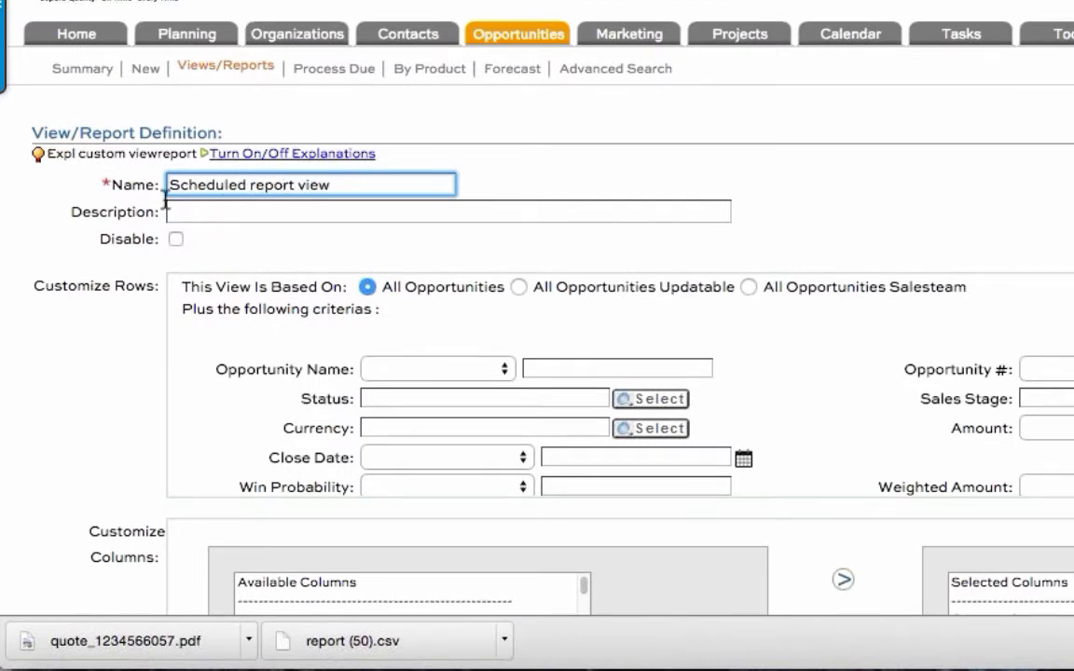
Step: Review the cloned report's row criteria, including the Channel filter and the custom fields
left_click(88, 377)
scroll(88, 388, "down", 1)
scroll(884, 335, "down", 3)
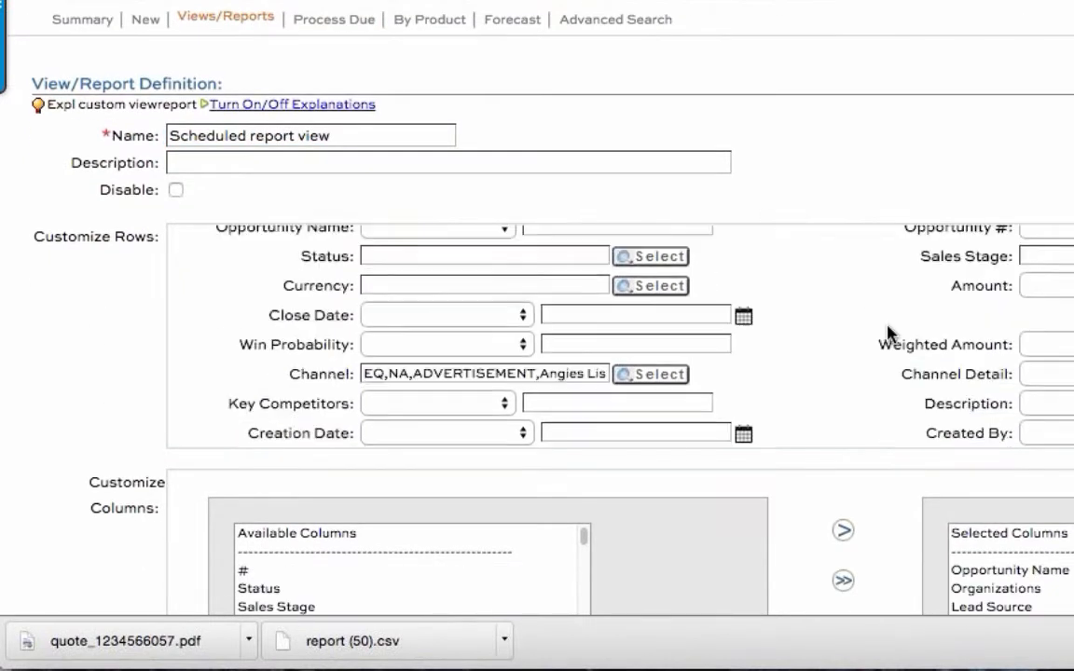
double_click(328, 318)
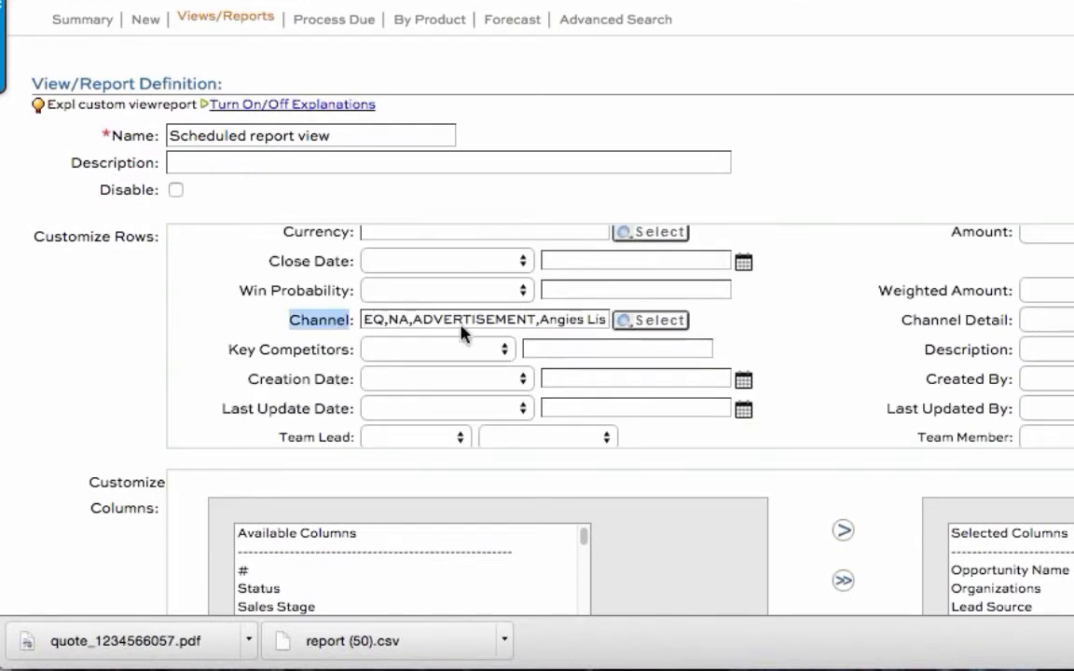
scroll(932, 368, "down", 1)
scroll(919, 364, "down", 5)
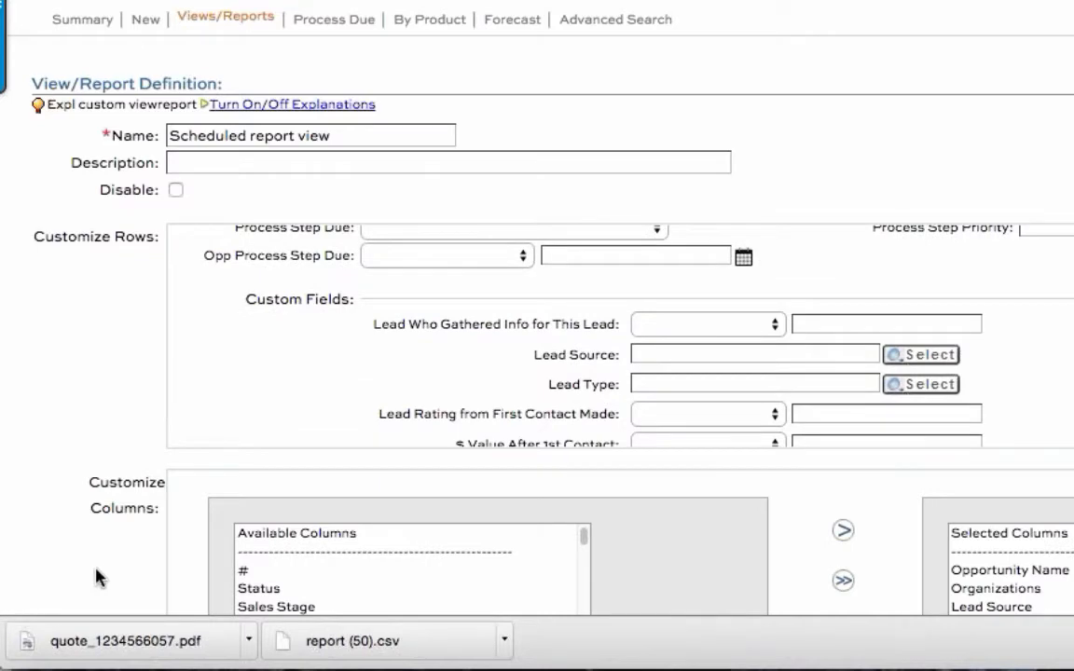
Step: Add Close Date and Amount to the report's selected columns
scroll(108, 563, "down", 3)
scroll(128, 540, "down", 4)
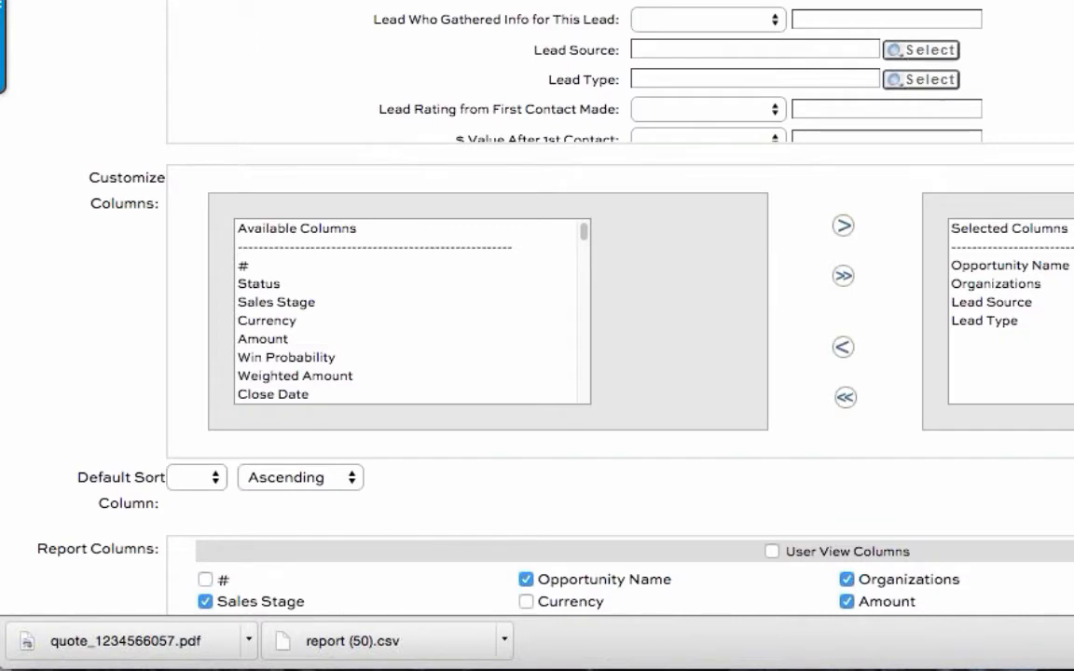
left_click(283, 320)
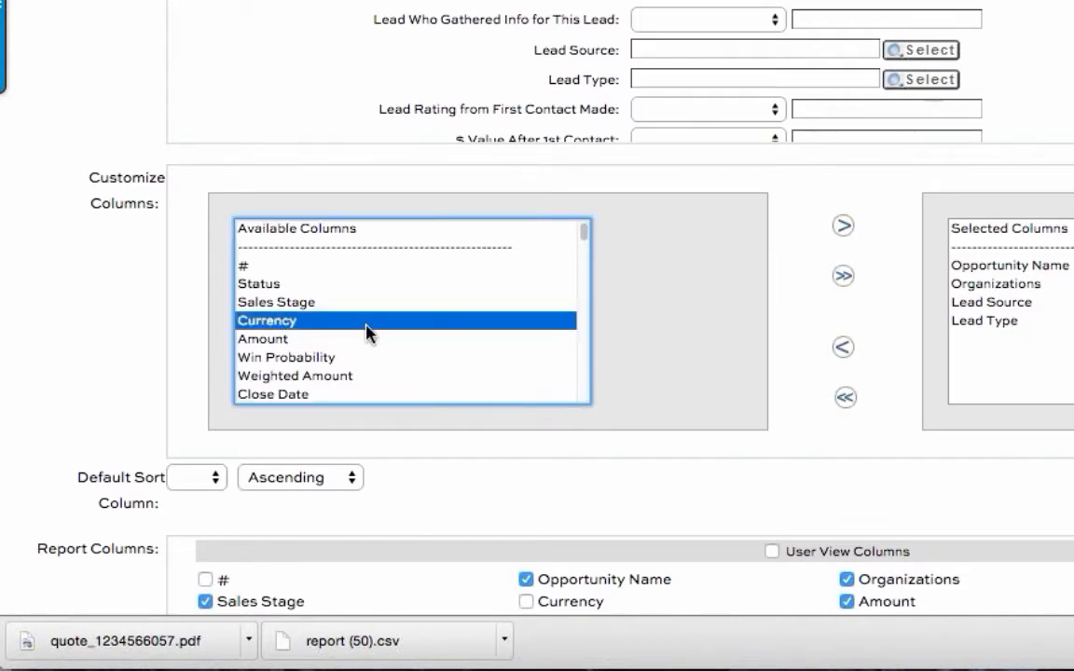
left_click(345, 390)
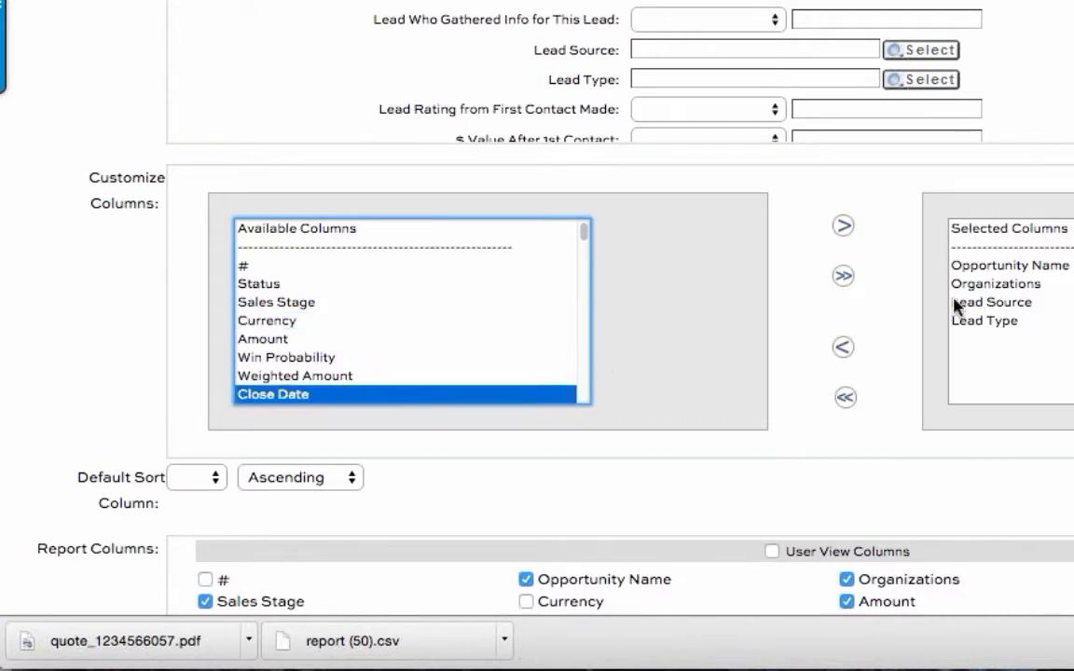
left_click(843, 225)
left_click(418, 304)
left_click(510, 338)
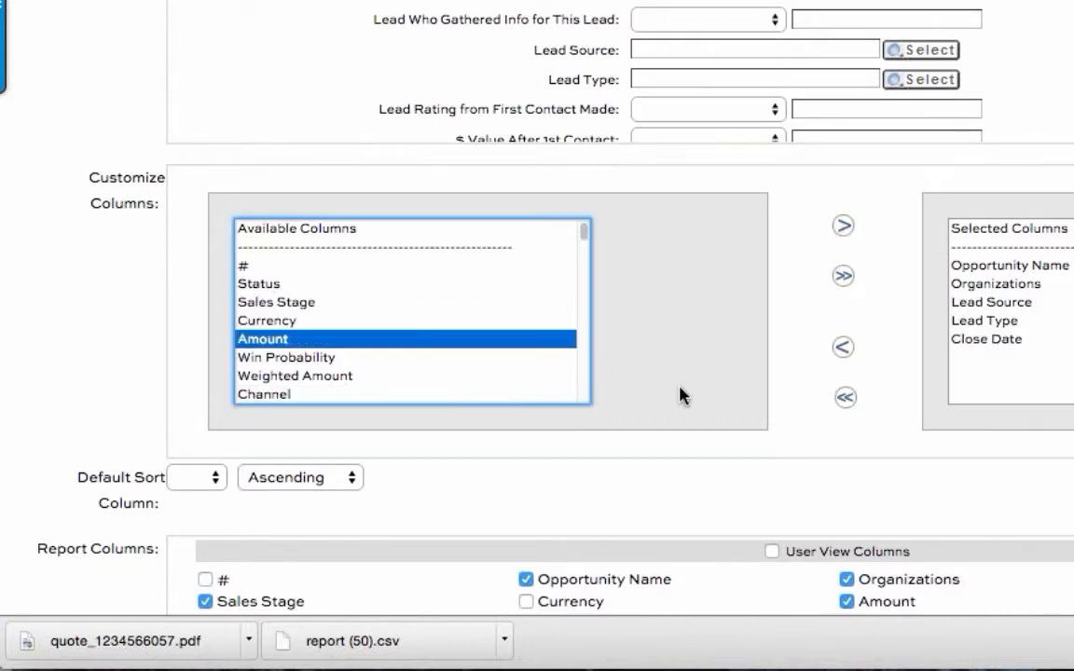
left_click(841, 224)
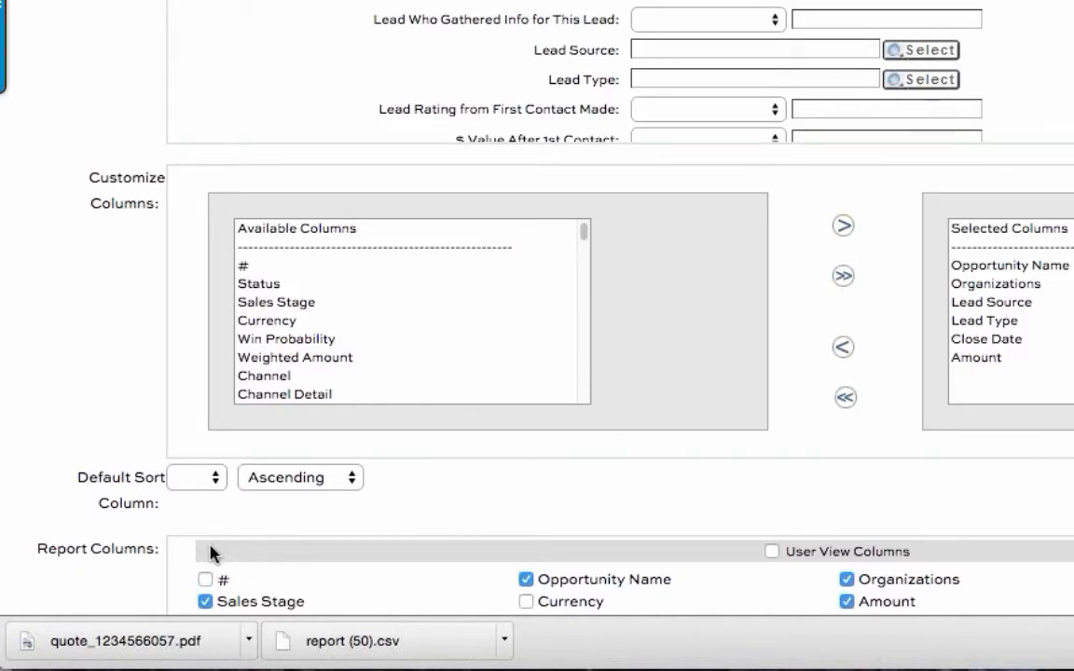
Step: Set the default sort to column 3, keeping the ascending order
left_click(205, 477)
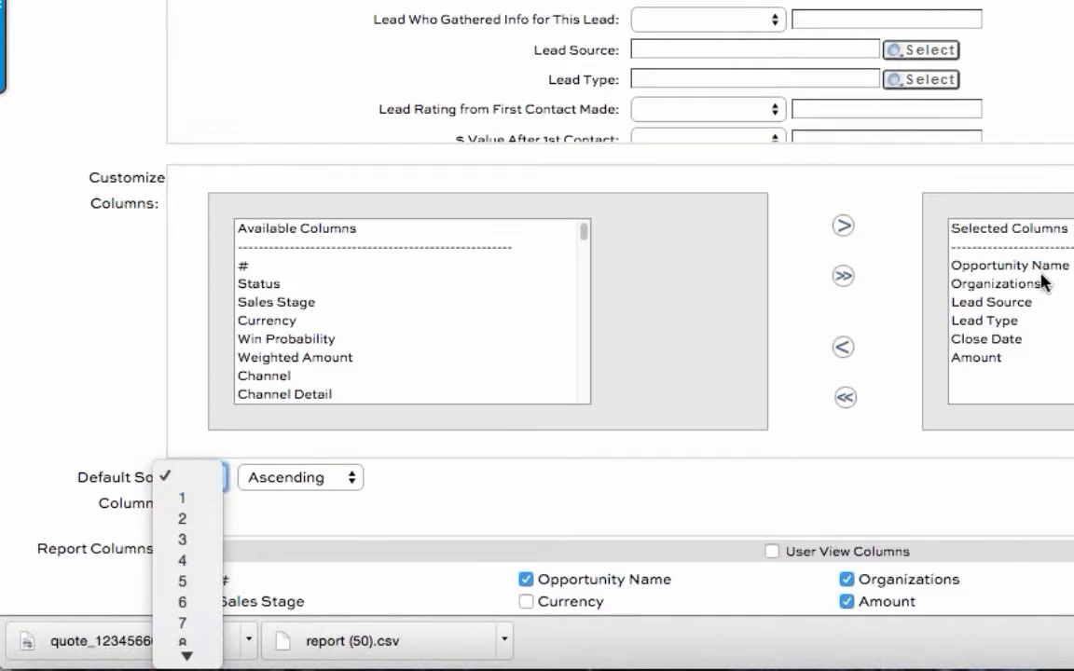
key("Escape")
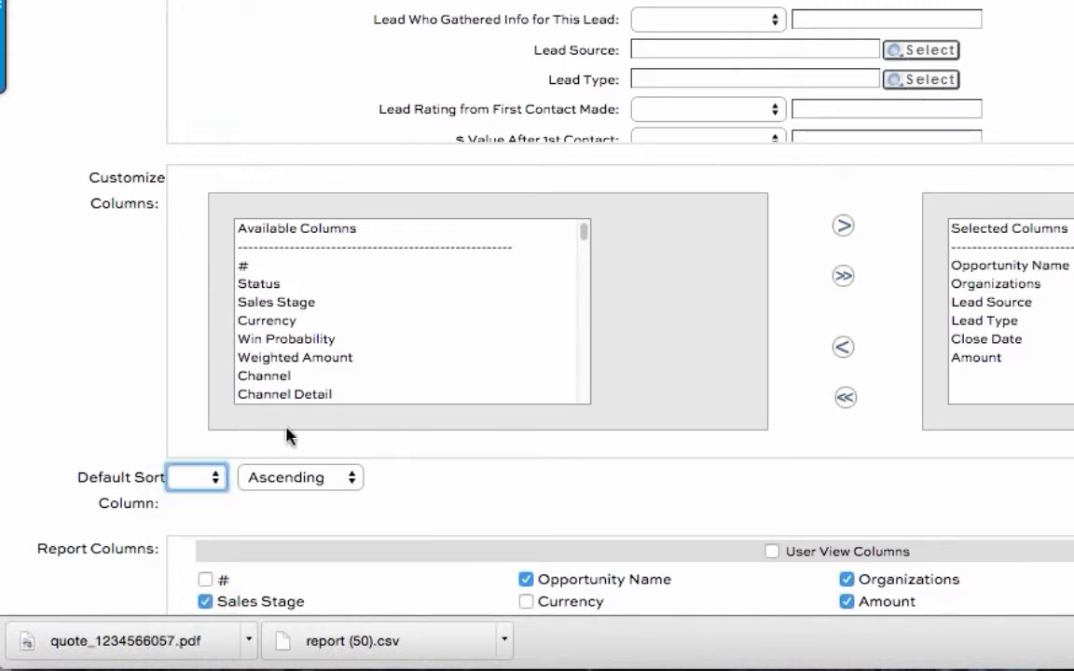
left_click(210, 477)
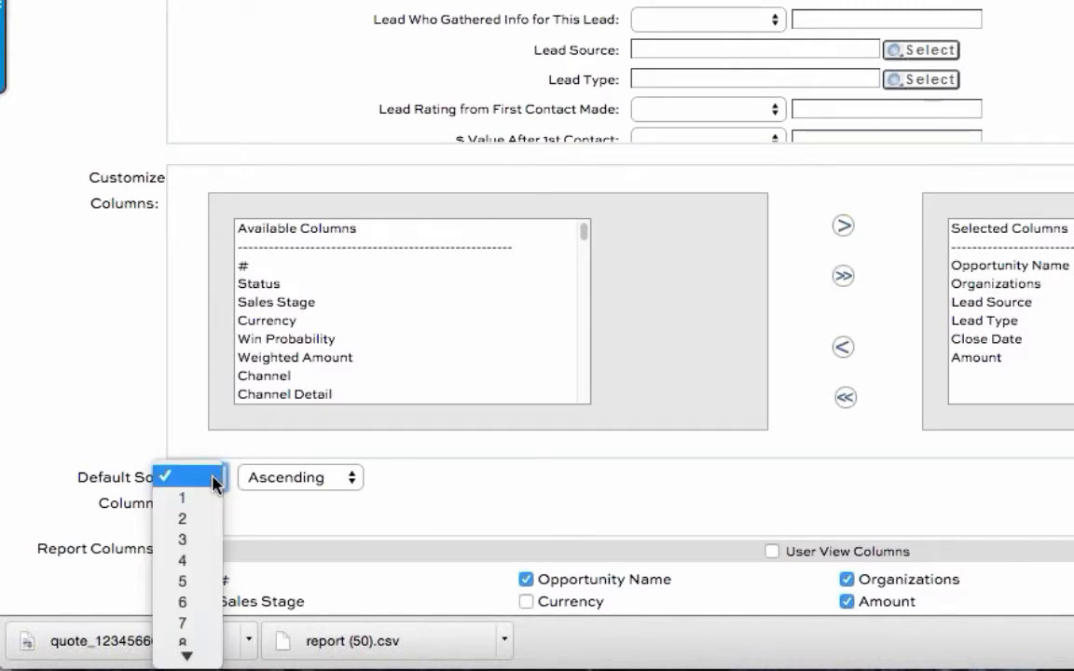
left_click(214, 540)
Step: Enable User View Columns so the report columns follow the columns selected for the view
left_click(772, 551)
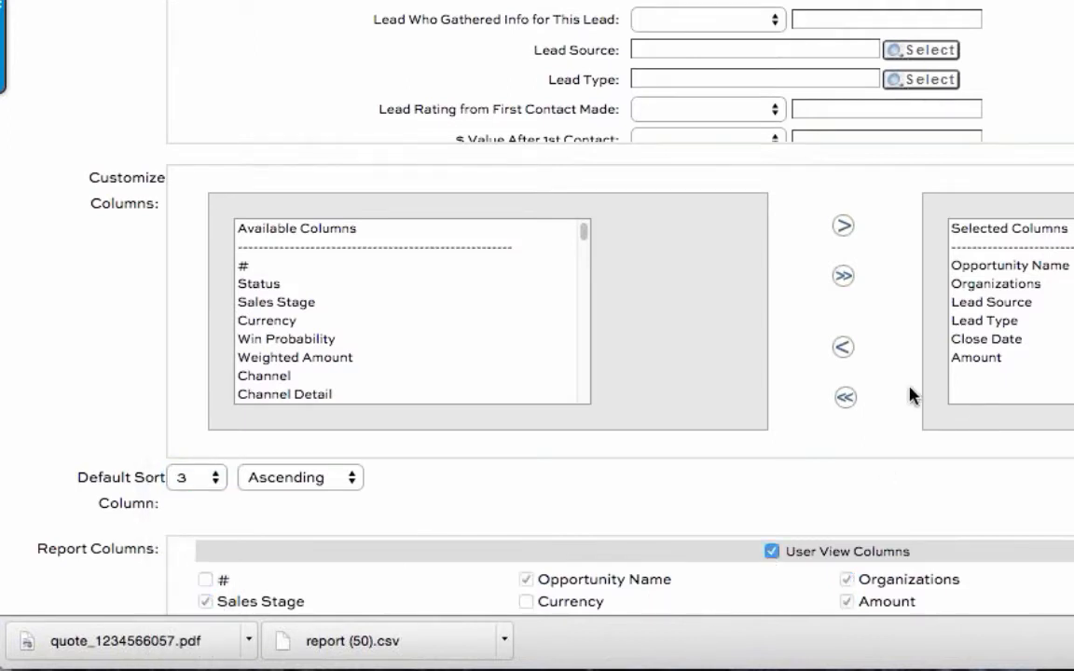
triple_click(818, 555)
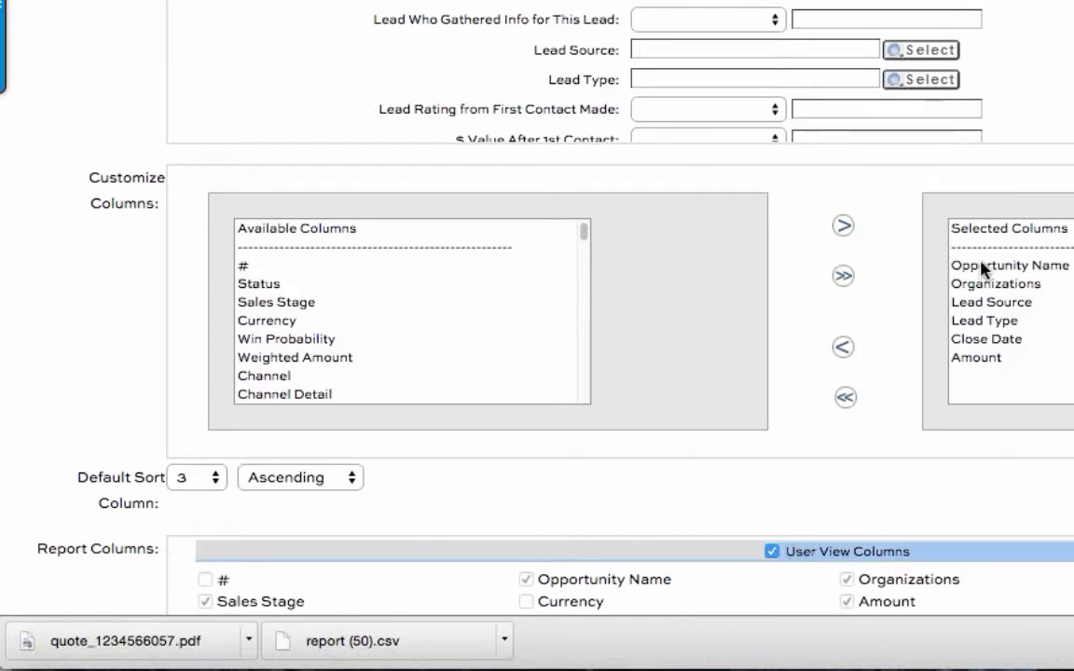
left_click_drag(960, 265, 989, 376)
left_click(911, 496)
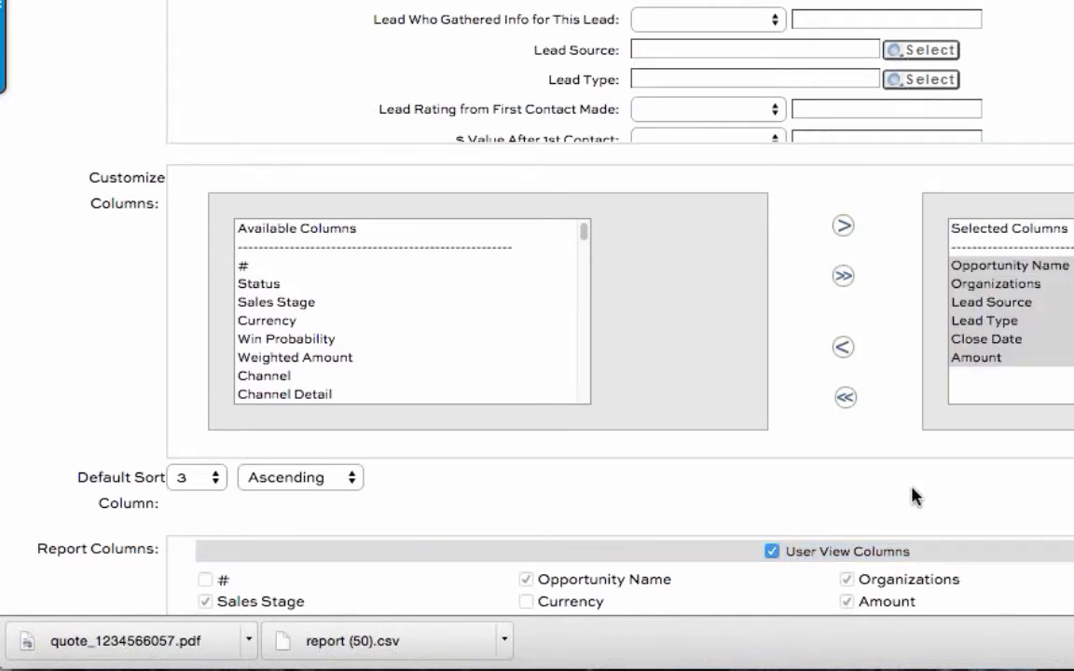
Step: Save the report view as Public and check its saved column and sort settings
scroll(867, 525, "down", 1)
scroll(866, 525, "down", 2)
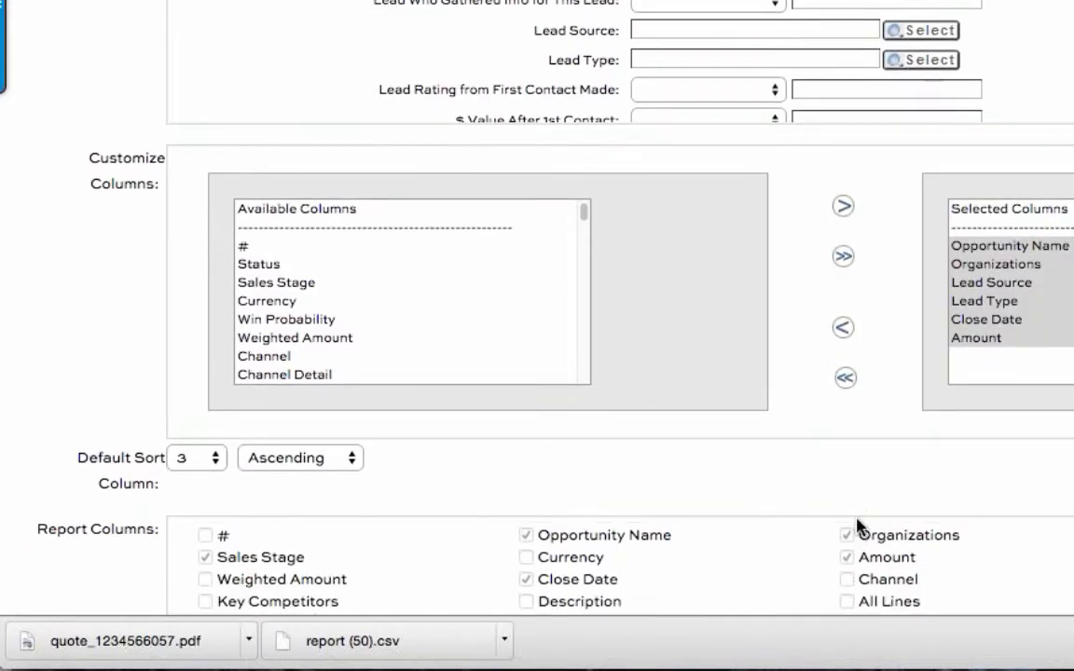
scroll(849, 530, "up", 3)
scroll(79, 607, "down", 5)
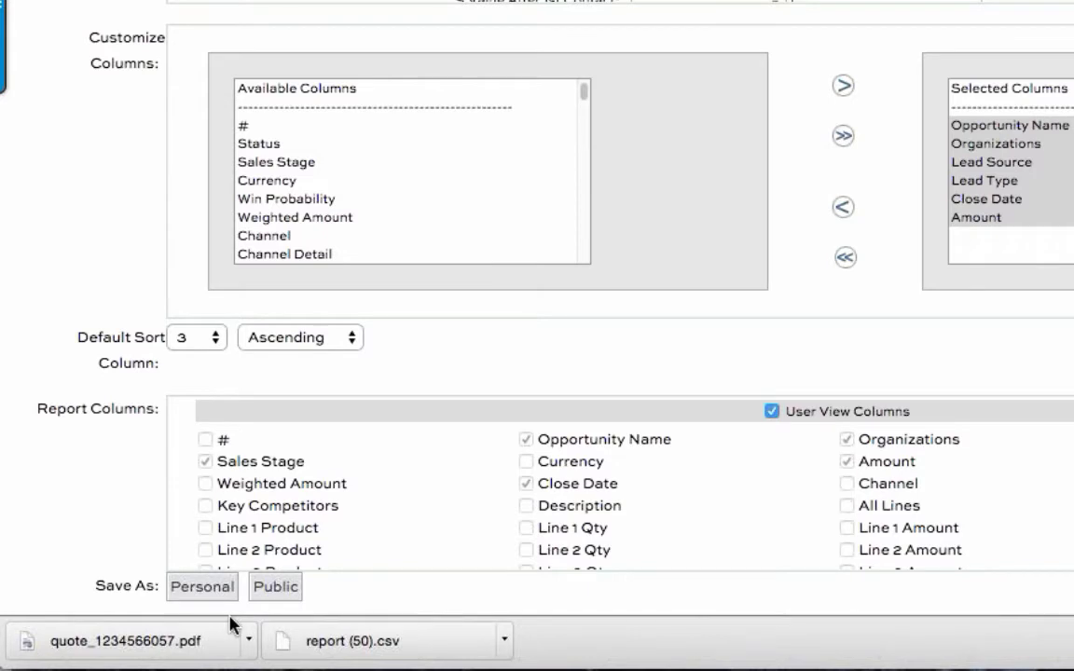
left_click(284, 595)
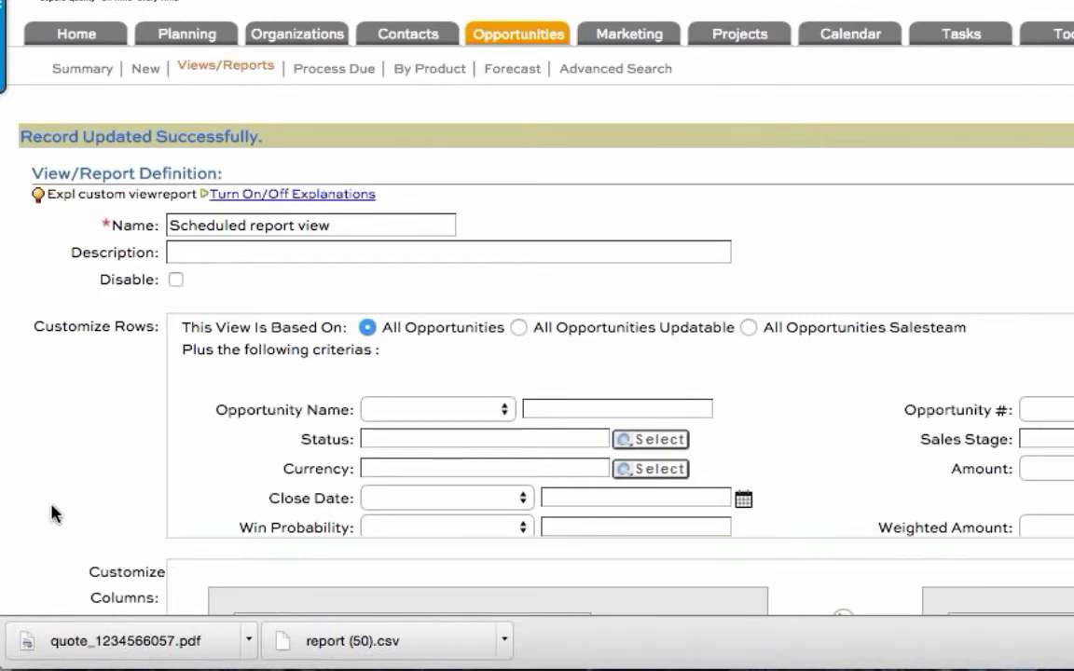
scroll(54, 510, "down", 5)
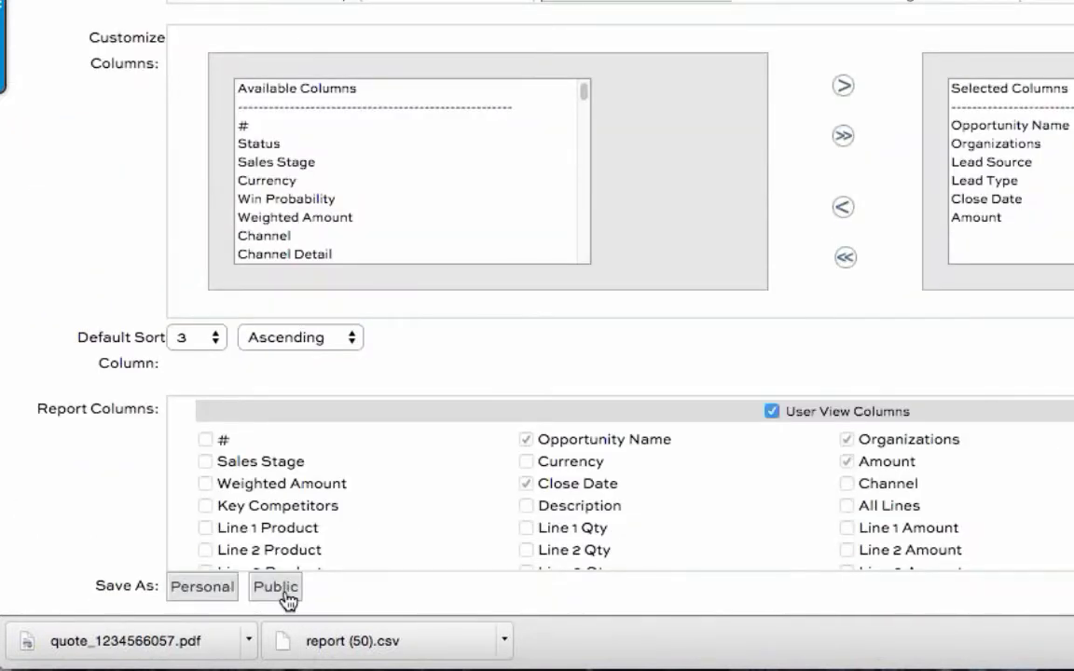
scroll(284, 594, "up", 5)
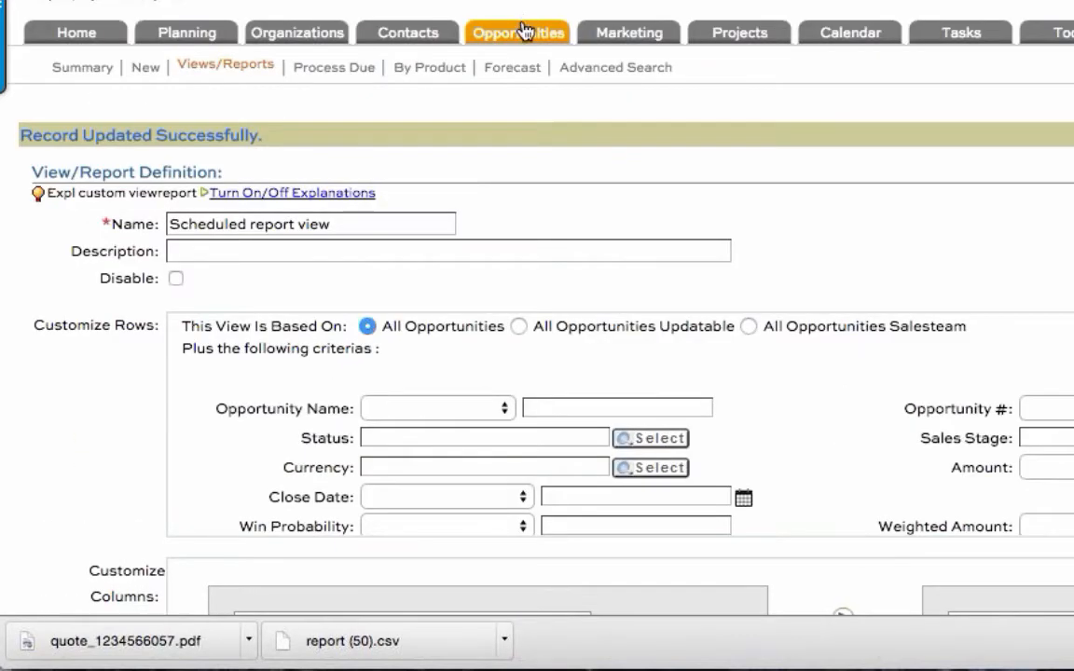
Step: Return to the opportunity views and reports list and check the Scheduled report view entry
left_click(237, 65)
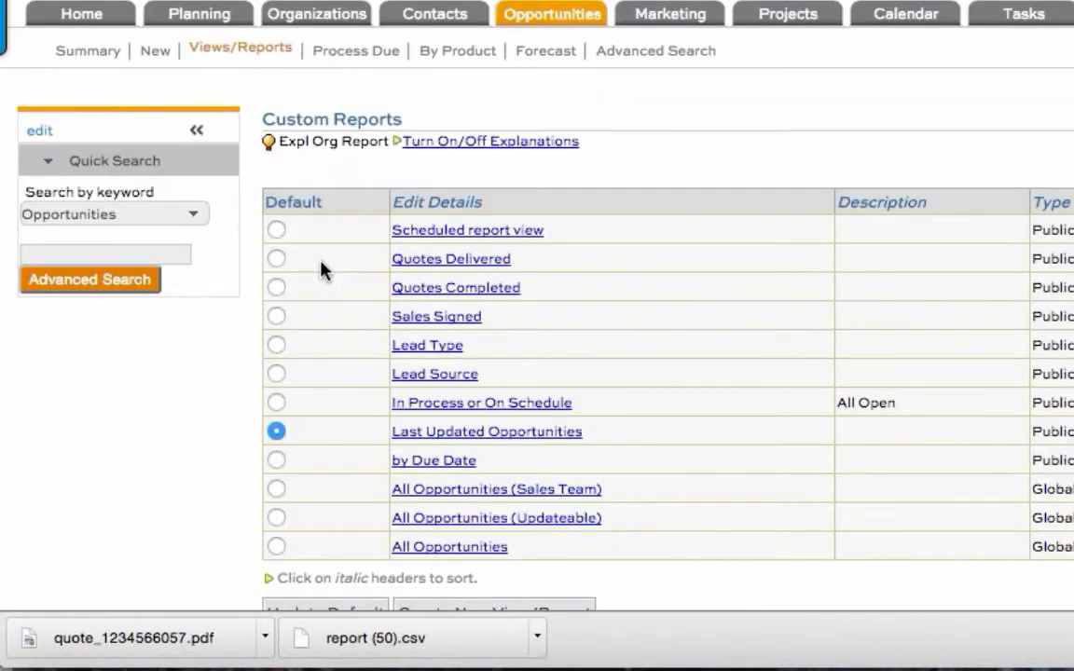
left_click_drag(597, 243, 360, 230)
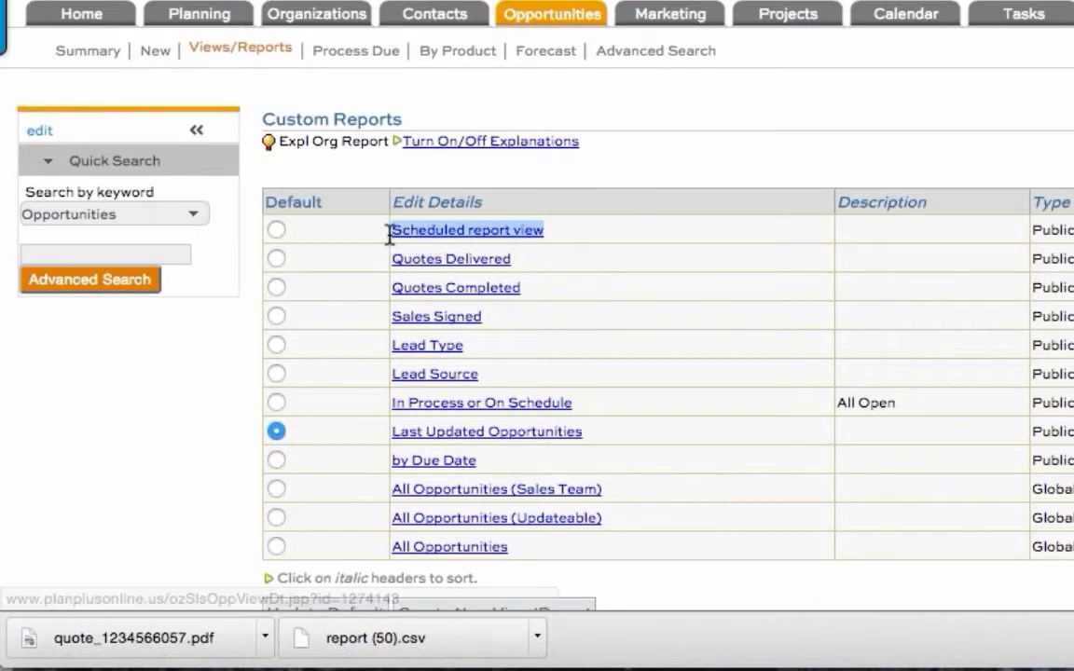
left_click(834, 130)
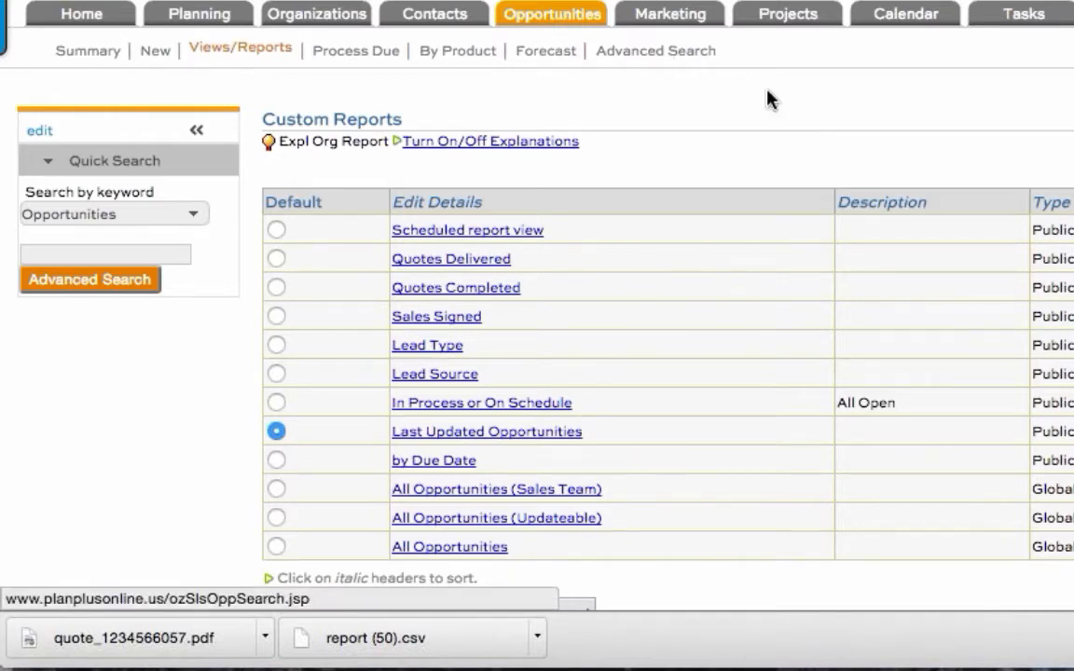
Step: Open the opportunity Advanced Search and display its saved searches
left_click_drag(738, 54, 606, 65)
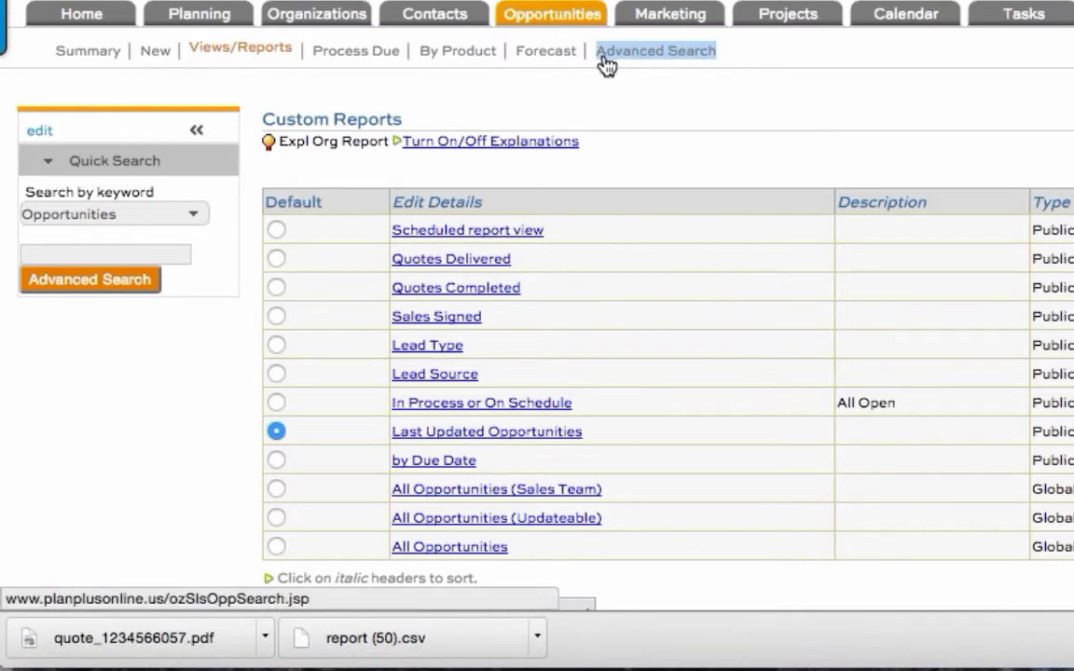
left_click(625, 56)
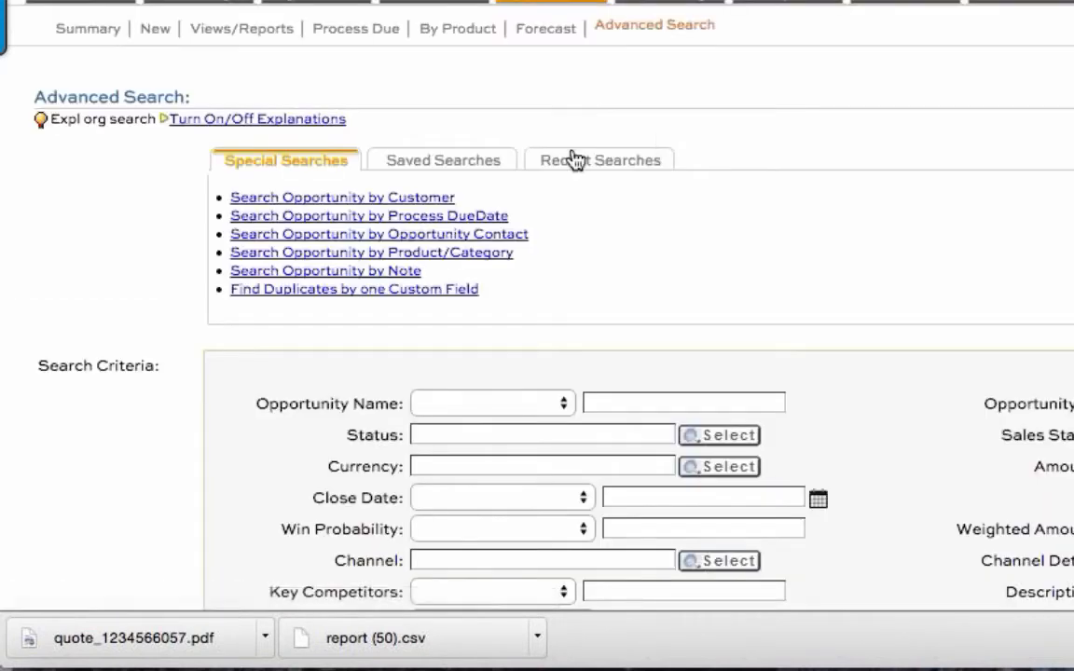
left_click(468, 163)
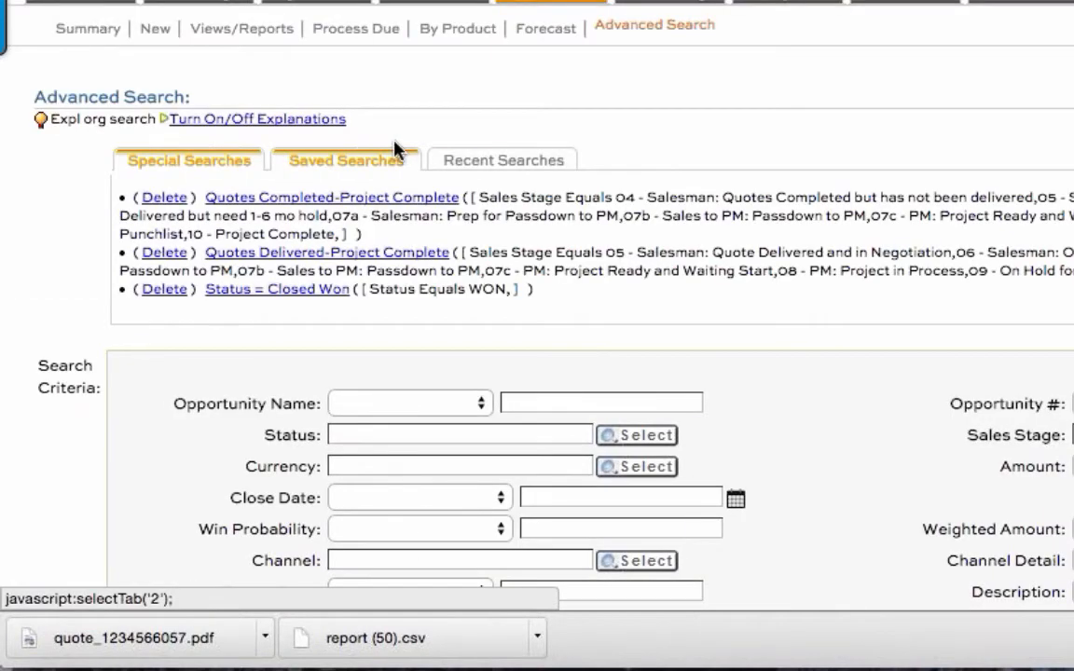
left_click(198, 158)
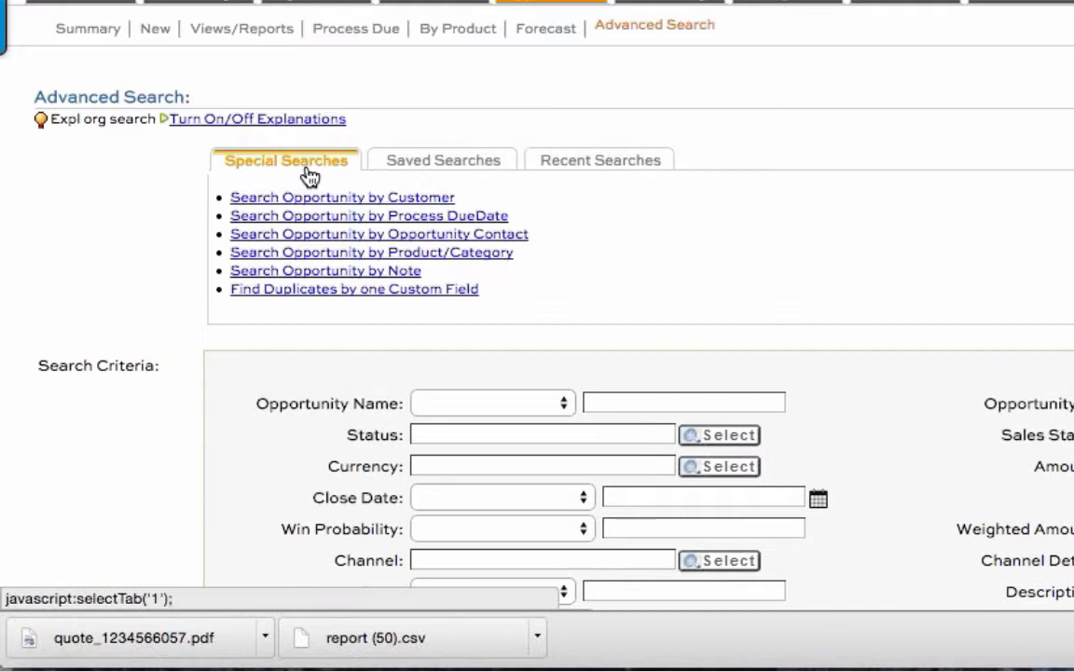
left_click(421, 176)
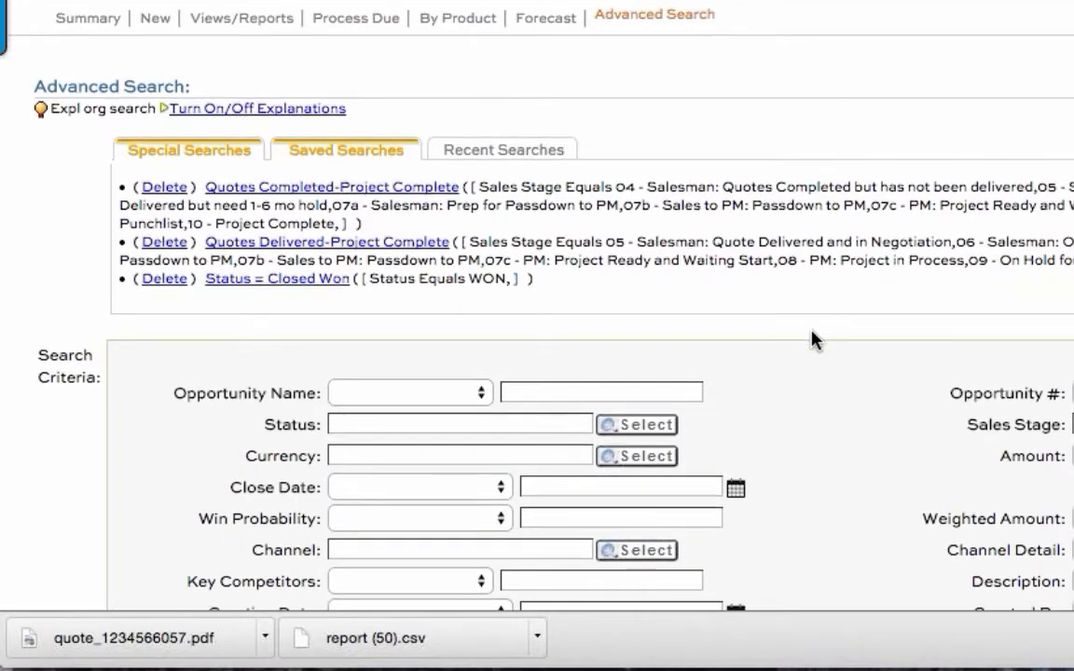
Step: Review the available opportunity search criteria, custom fields and the name for saving a new search
scroll(857, 354, "down", 2)
scroll(858, 358, "down", 5)
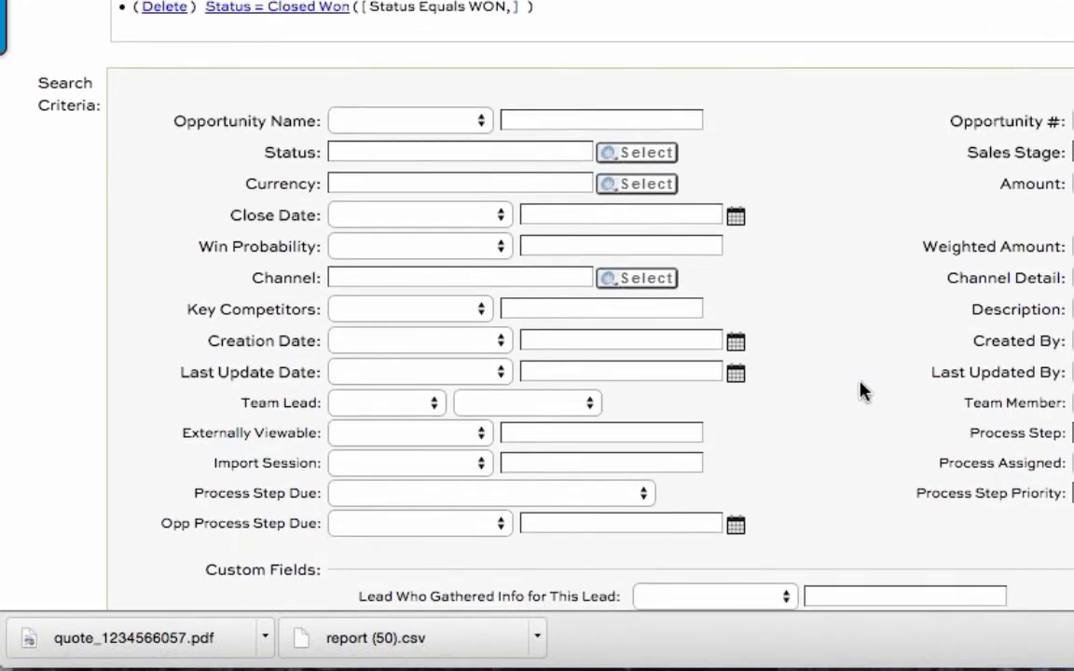
scroll(863, 392, "down", 1)
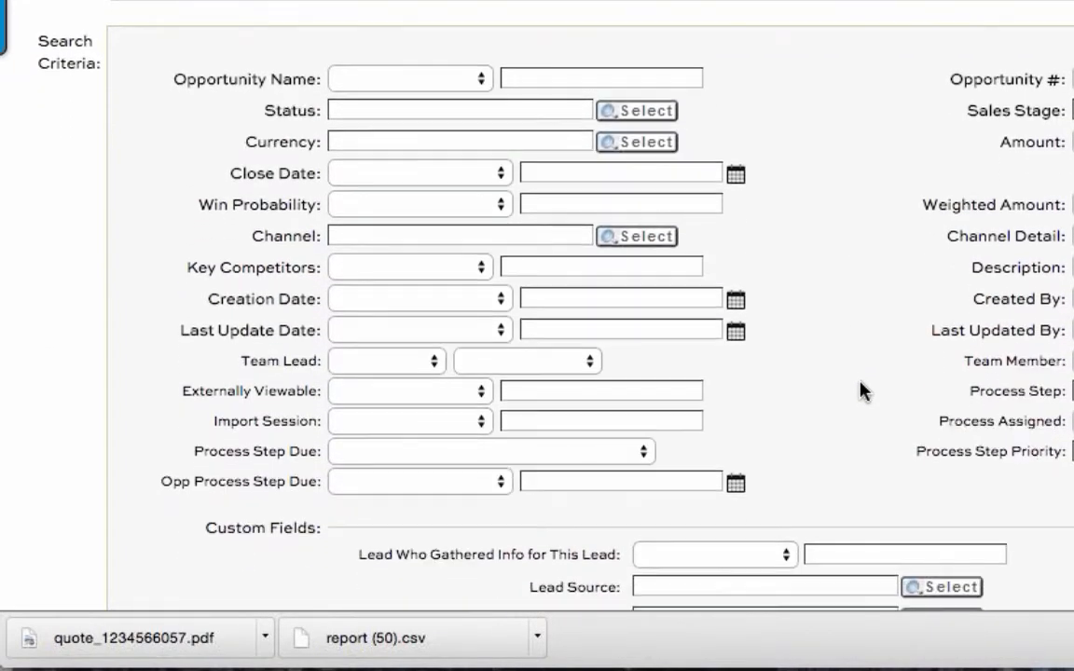
scroll(860, 392, "down", 1)
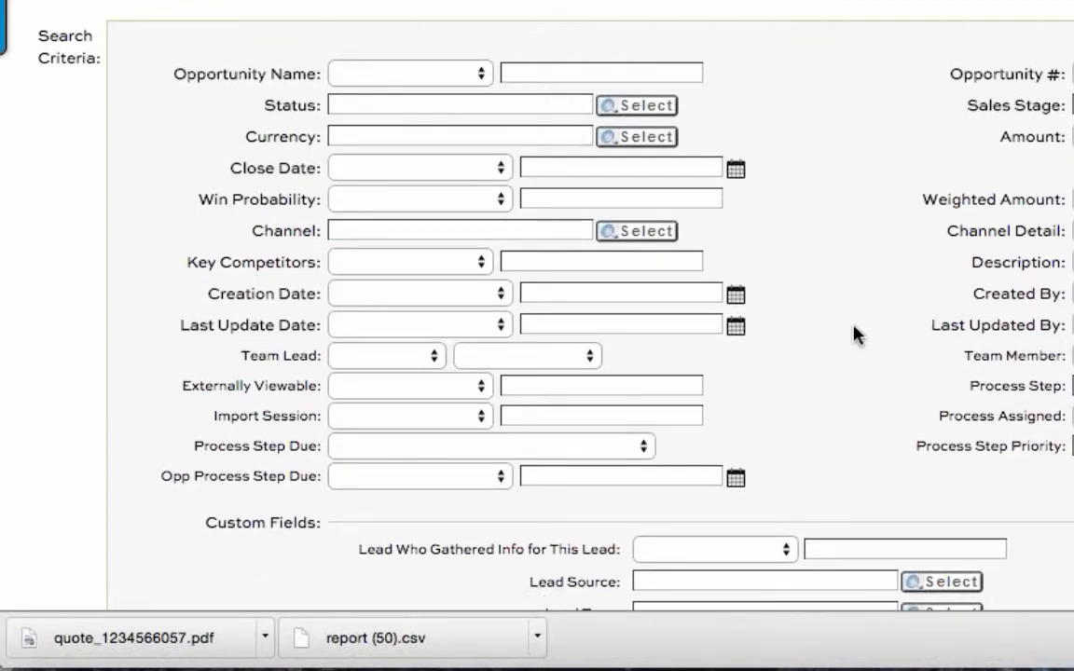
scroll(855, 331, "down", 3)
triple_click(421, 572)
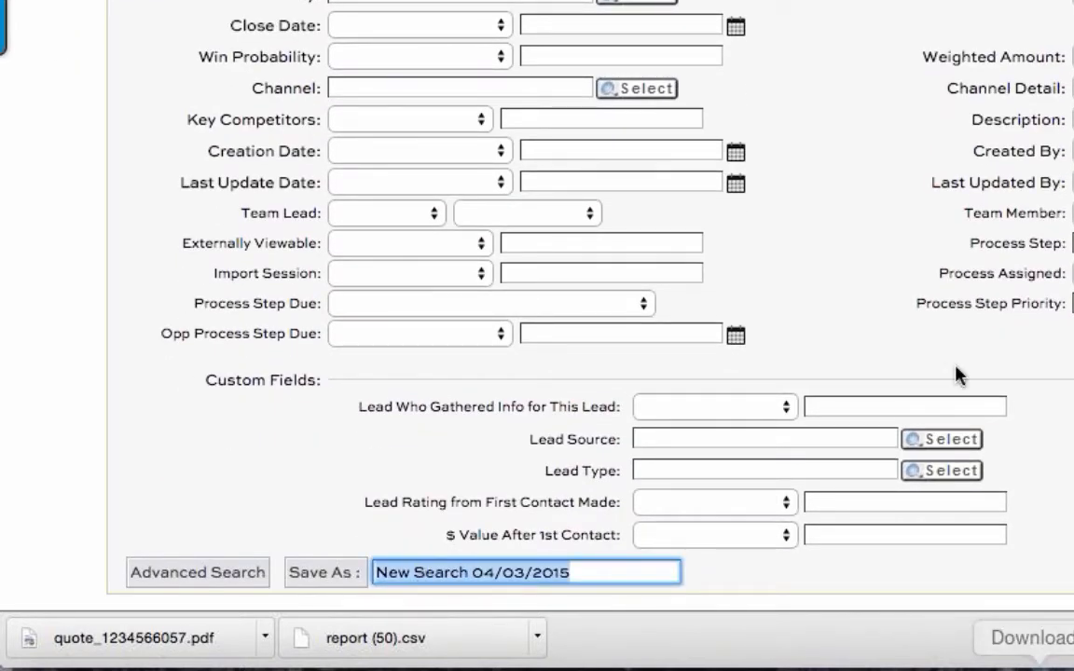
scroll(949, 354, "up", 4)
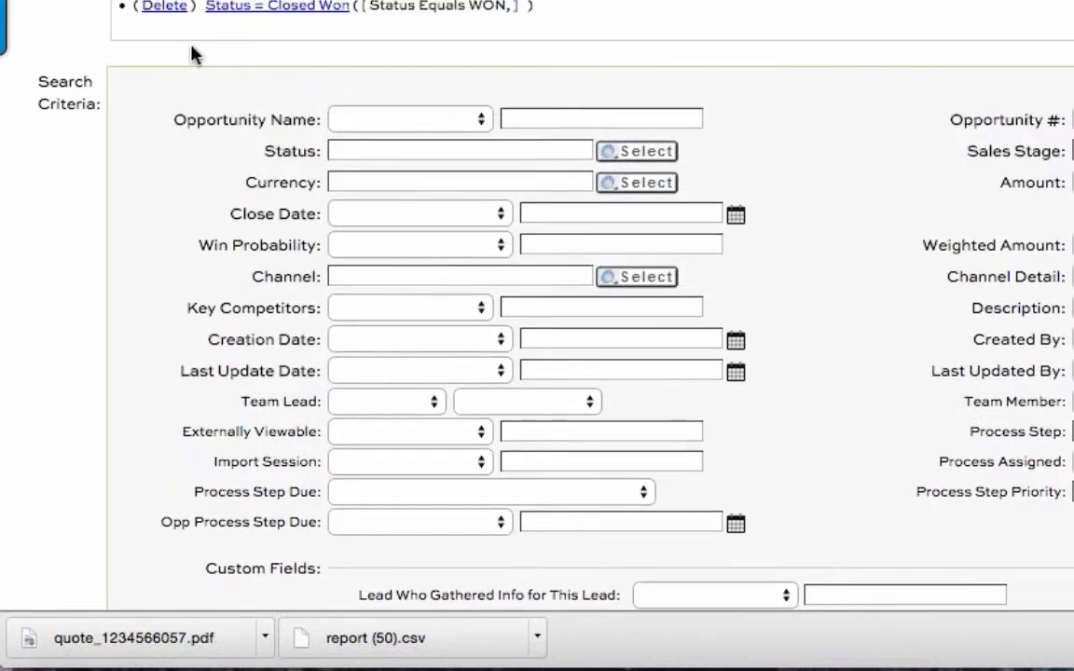
Step: Load the saved search "Status = Closed Won" and review its status criterion and saved name
left_click(287, 9)
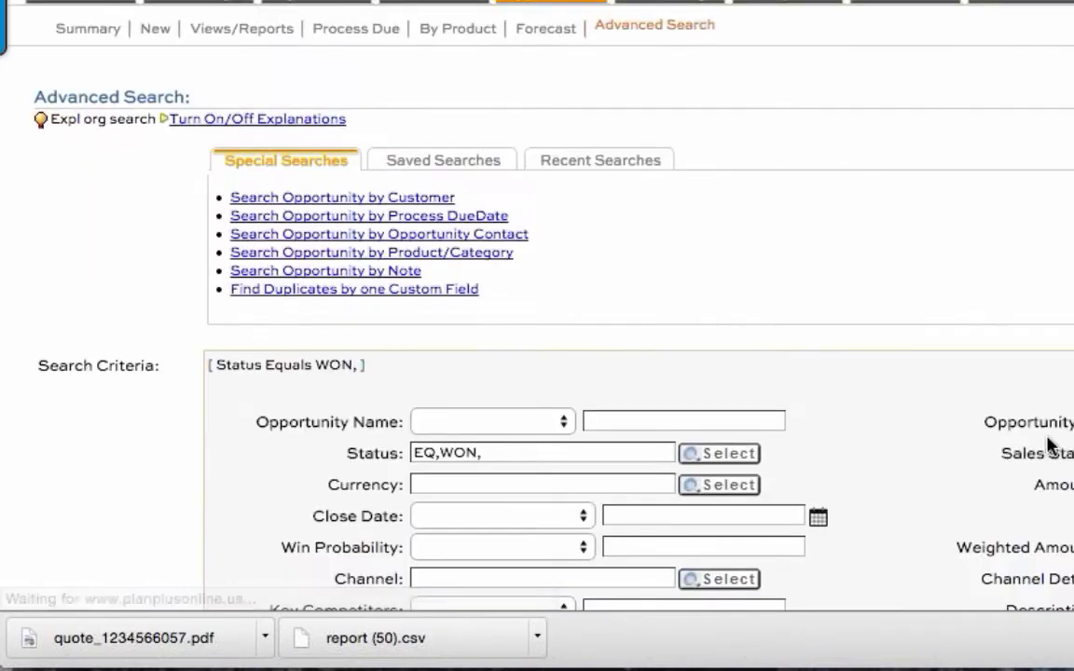
scroll(317, 410, "down", 2)
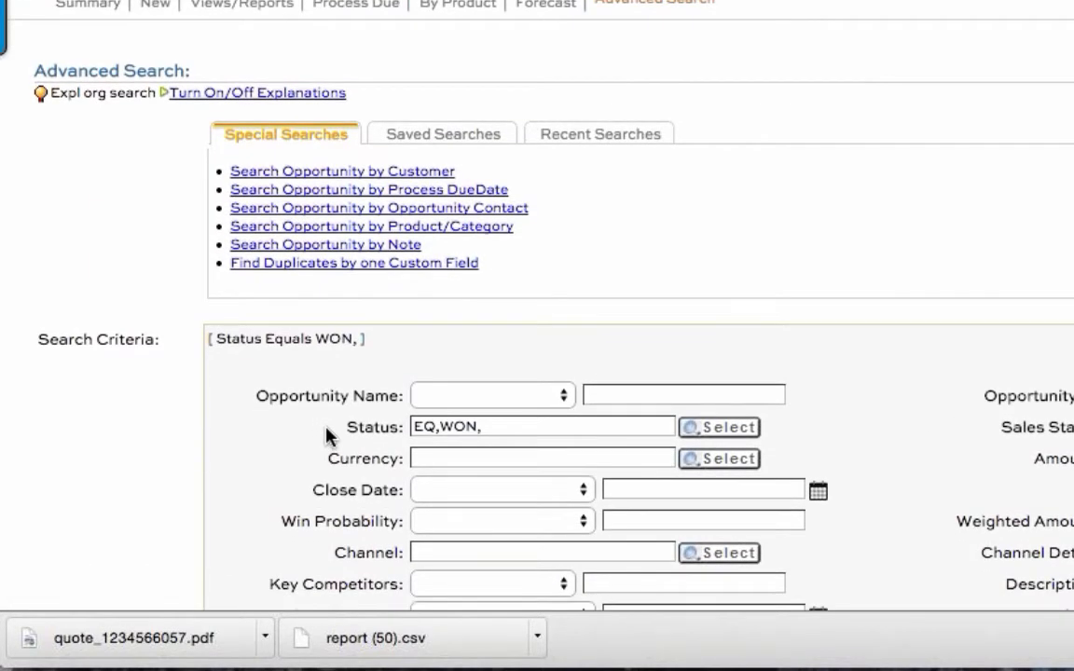
scroll(327, 432, "down", 5)
left_click_drag(546, 589, 638, 572)
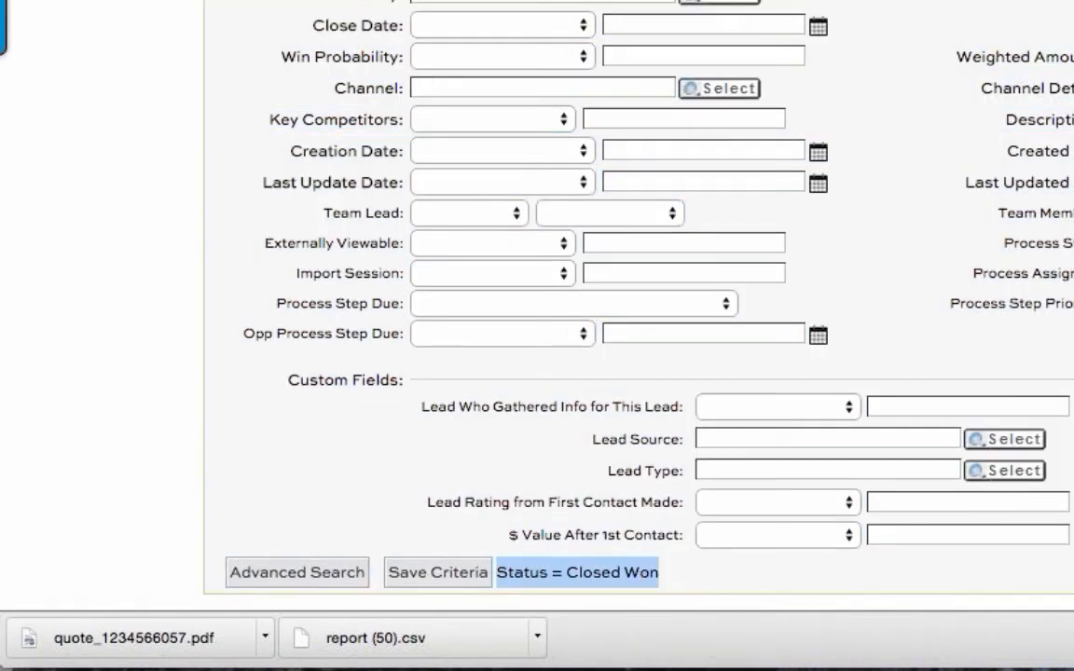
left_click(637, 5)
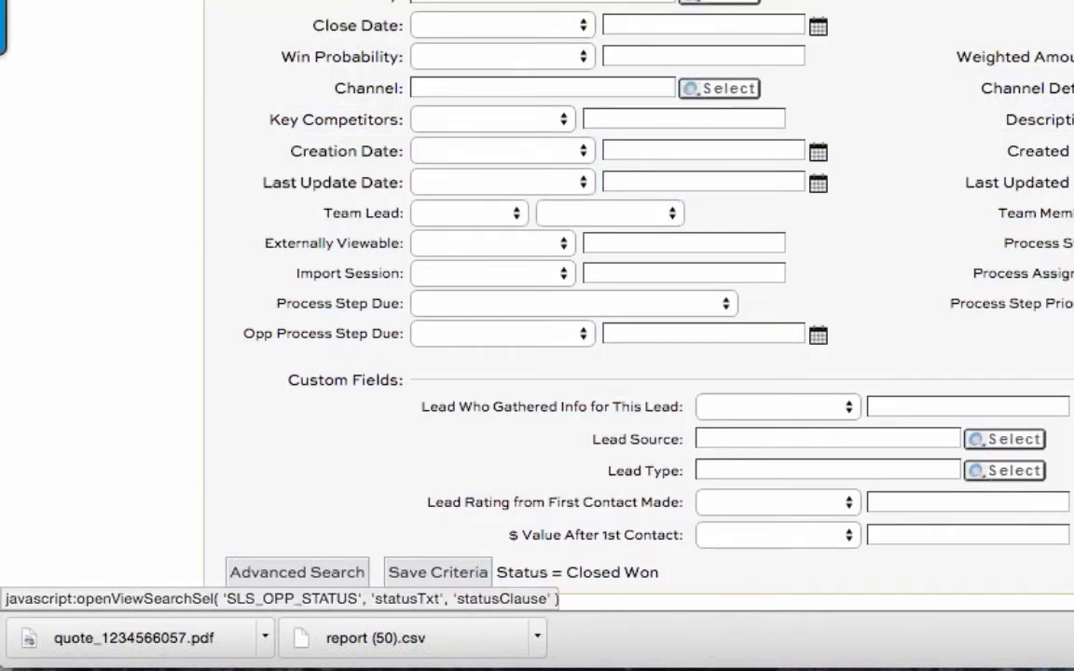
scroll(695, 168, "up", 1)
scroll(696, 167, "up", 7)
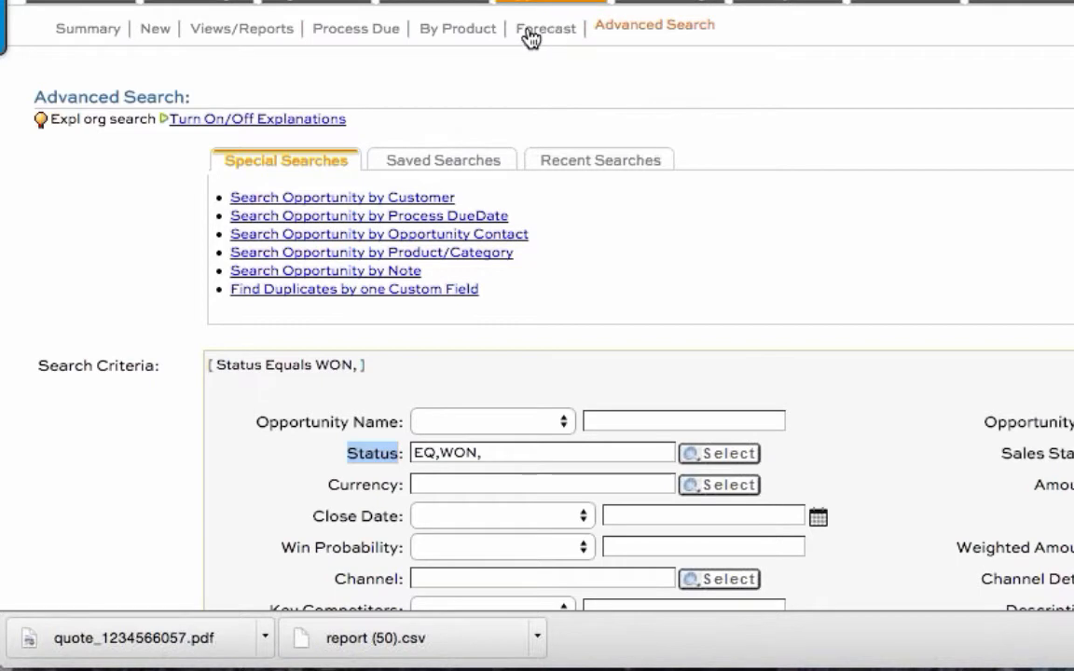
Step: Go back to the opportunity views and reports and start a new report in the Report Builder
left_click(222, 38)
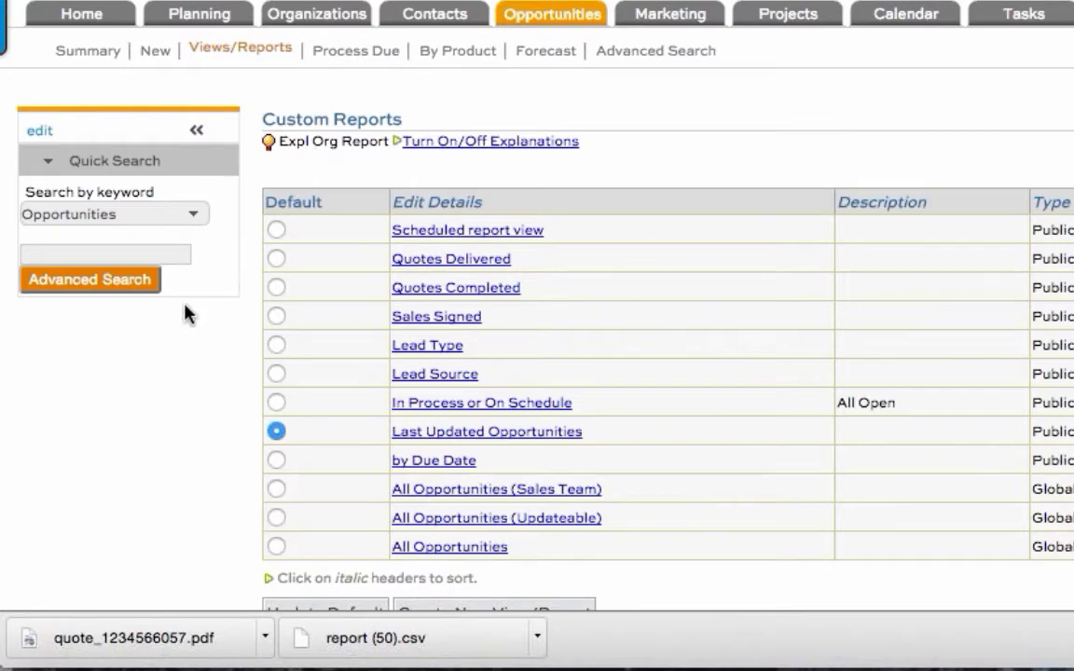
left_click_drag(244, 216, 759, 581)
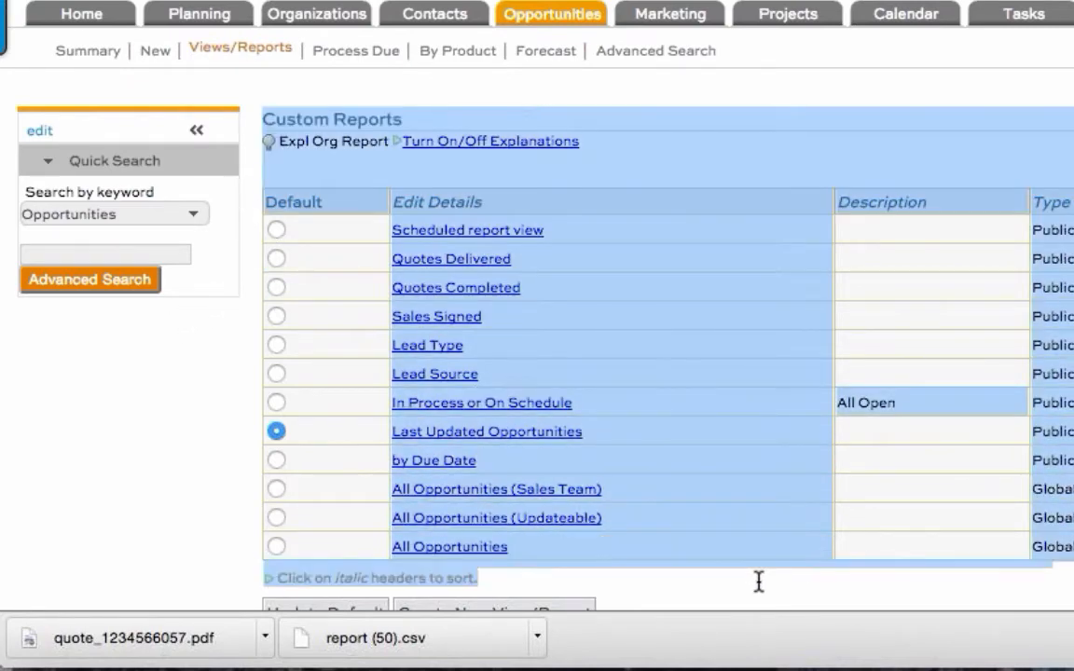
left_click(758, 581)
scroll(757, 583, "down", 5)
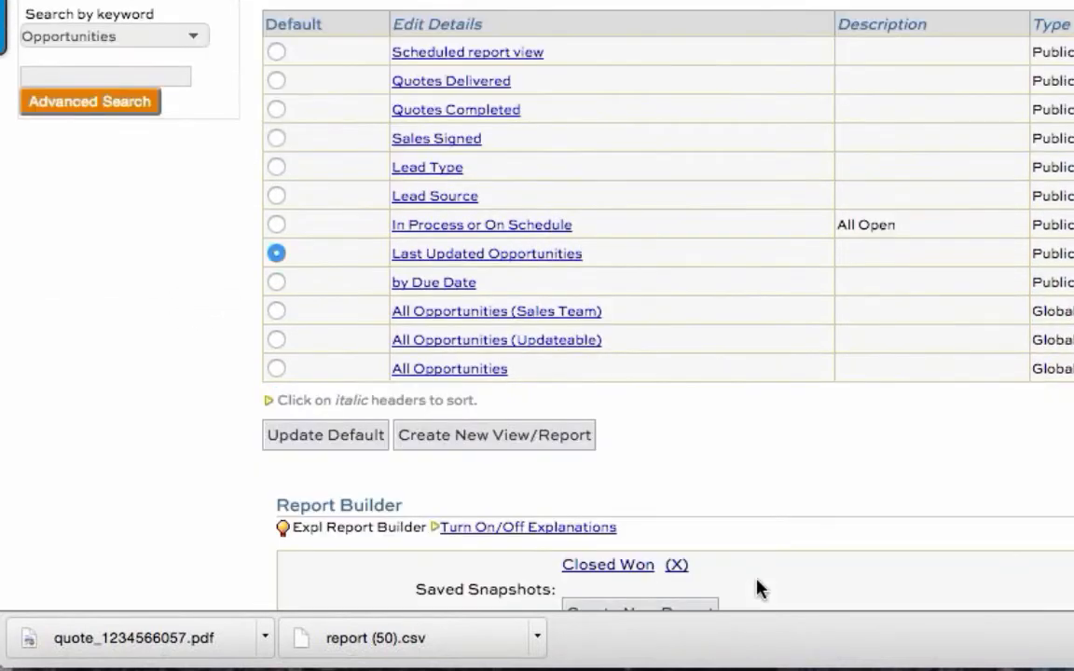
triple_click(328, 424)
left_click(192, 527)
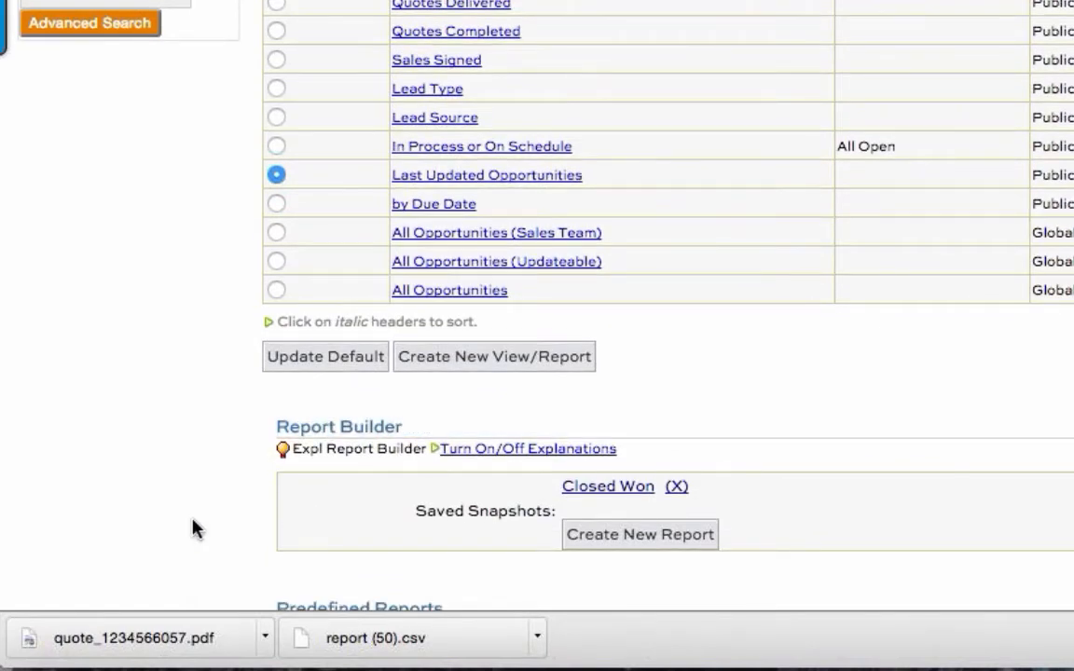
scroll(192, 528, "down", 3)
scroll(192, 528, "down", 2)
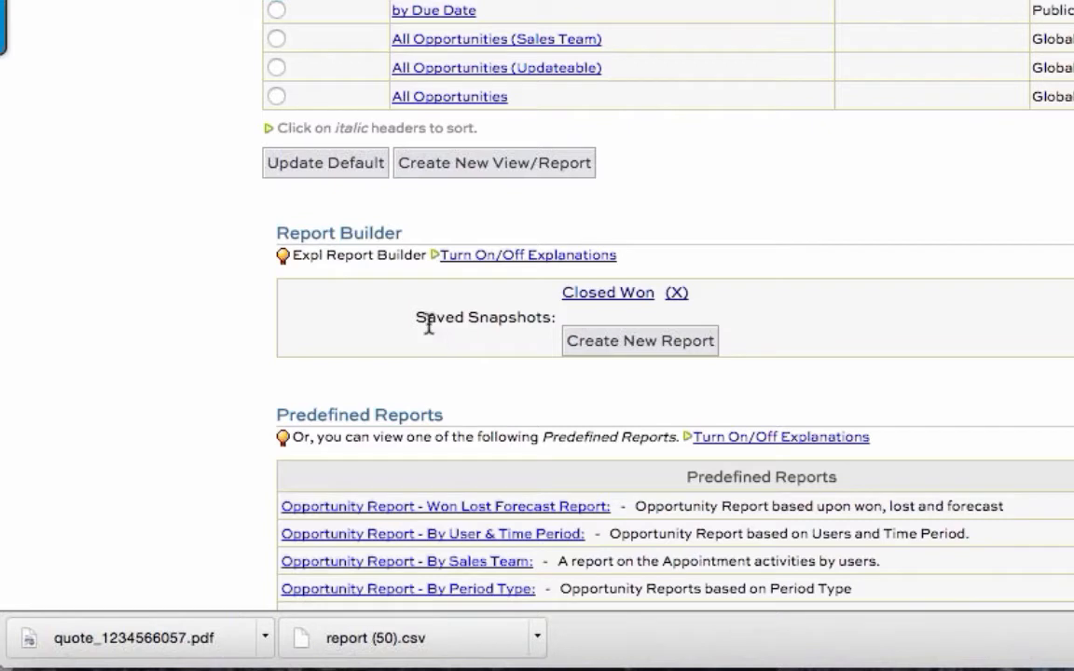
left_click(641, 352)
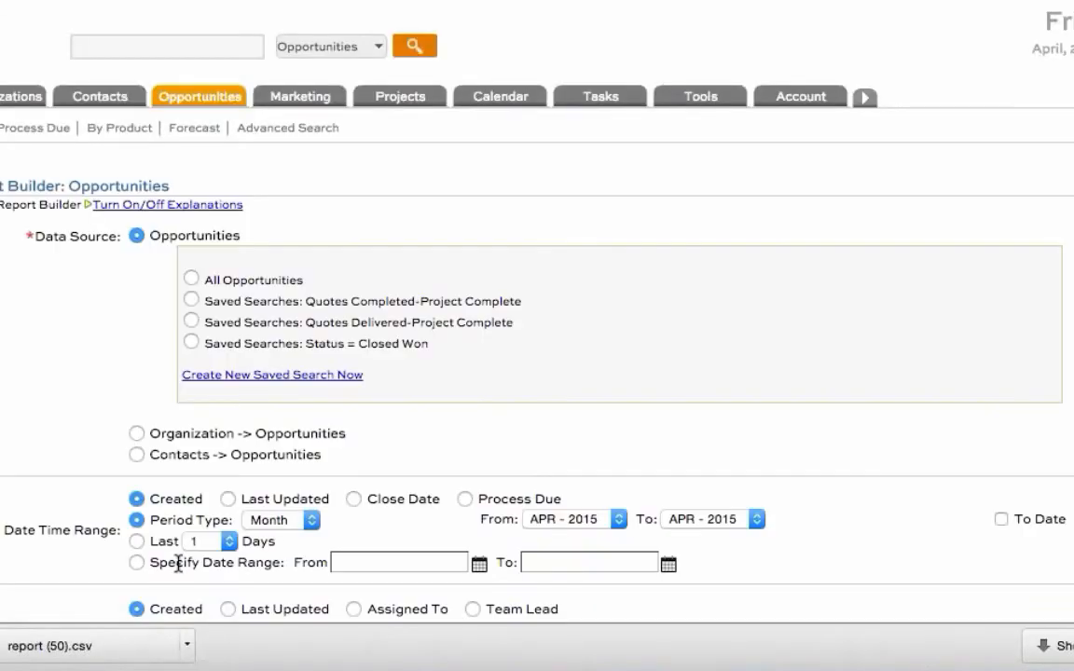
Step: Choose the saved search "Status = Closed Won" under Opportunities as the report's data source
left_click_drag(35, 236, 119, 236)
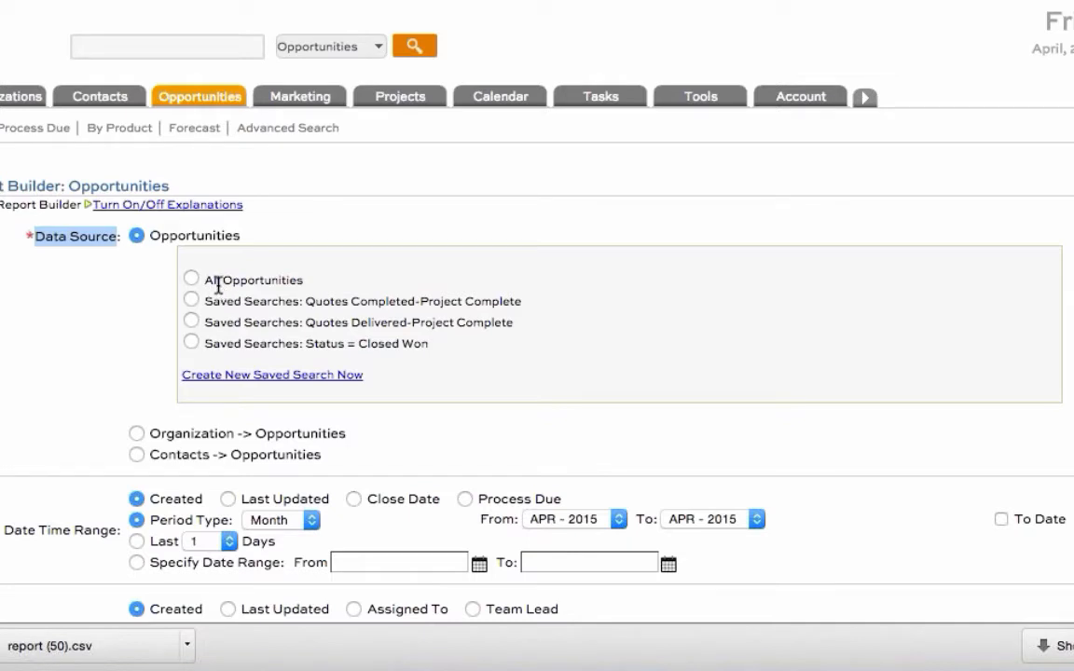
left_click_drag(209, 280, 282, 281)
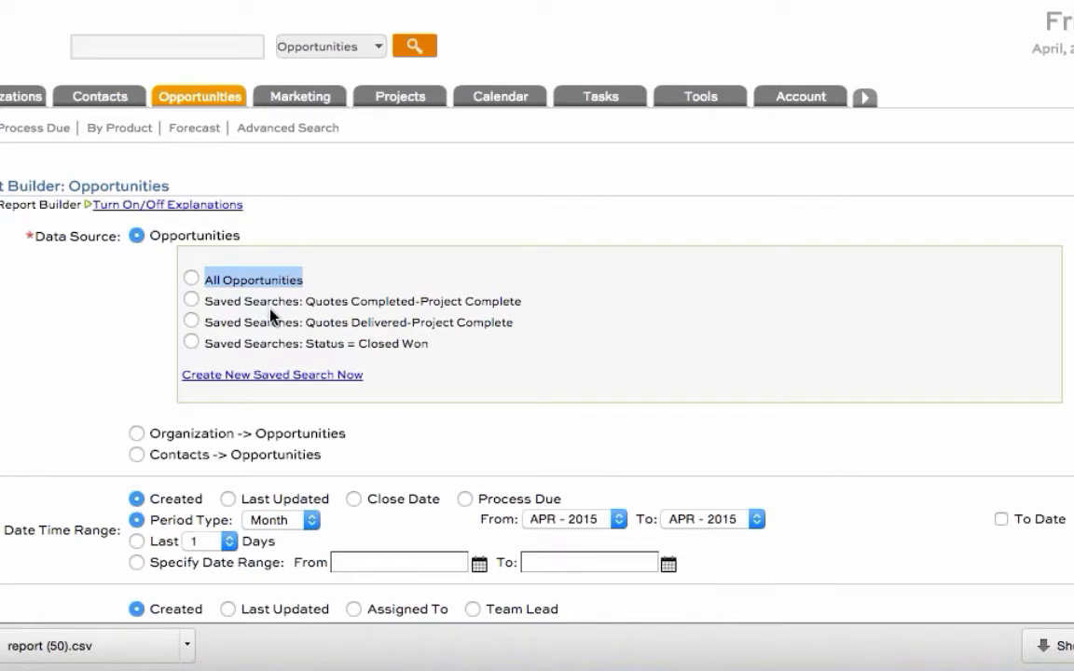
left_click_drag(211, 301, 427, 345)
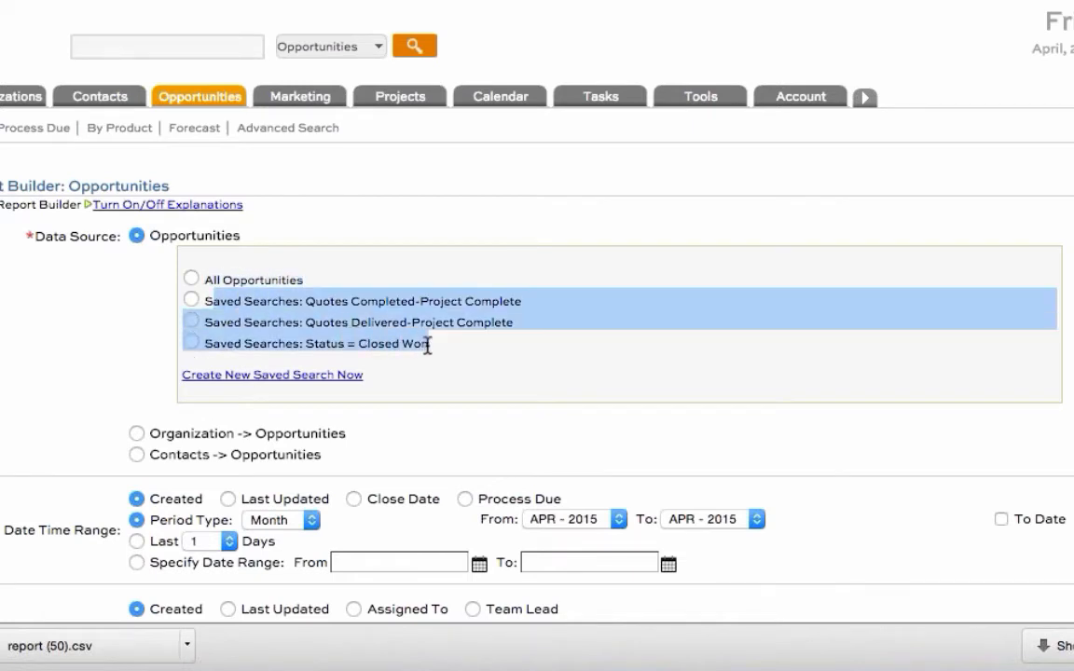
left_click(427, 345)
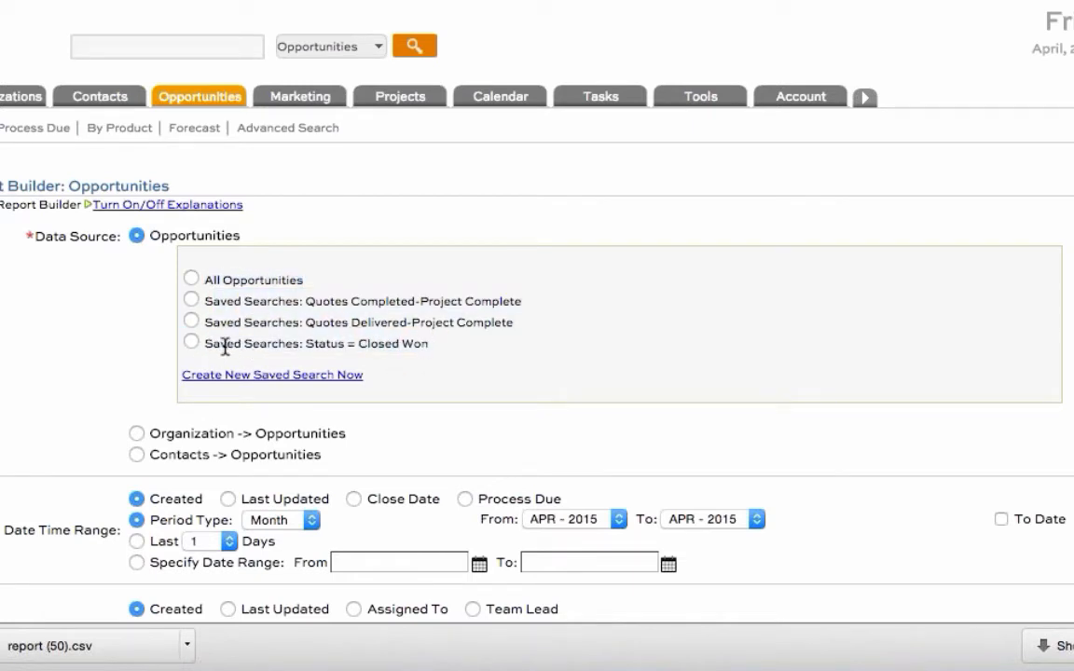
left_click_drag(204, 345, 410, 341)
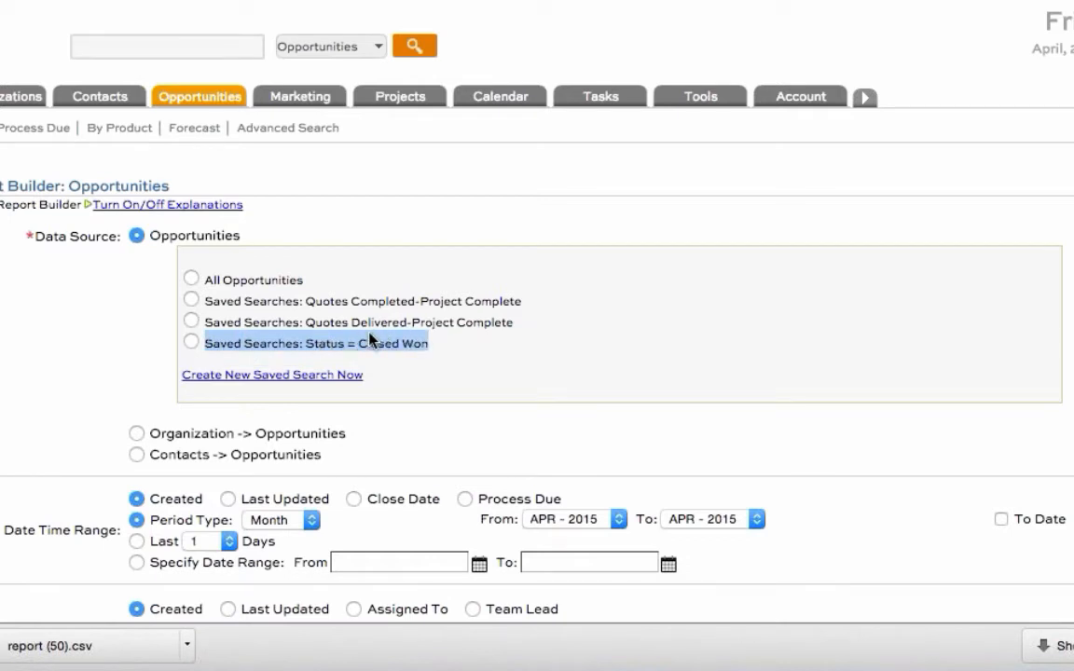
left_click(191, 343)
left_click(19, 391)
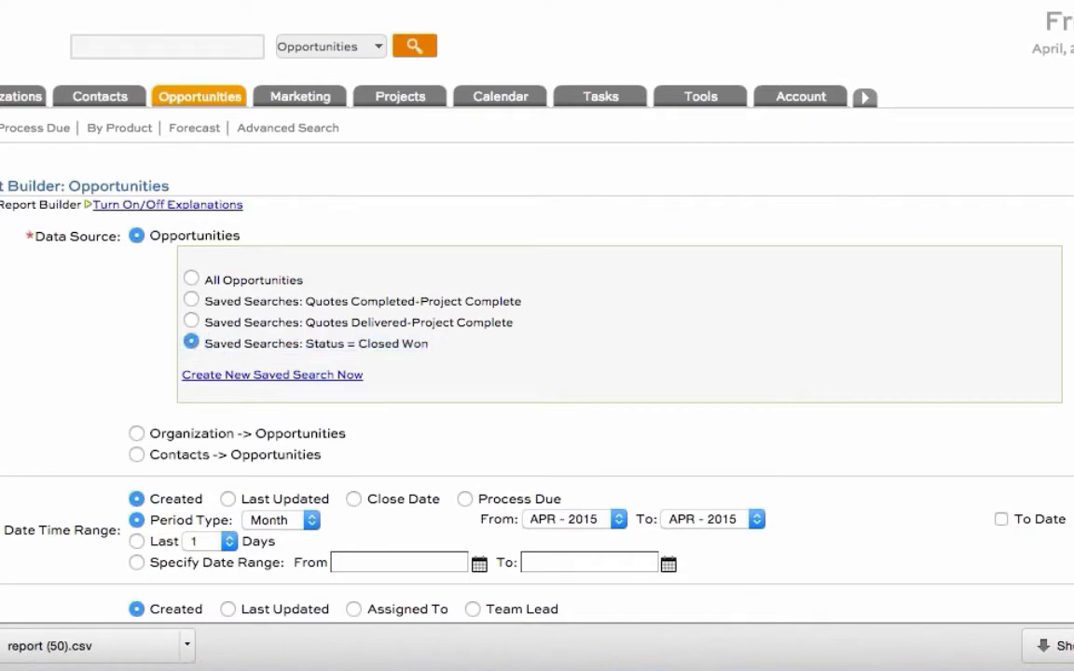
Step: Base the report's date range on Close Date and enable To Date for the monthly period
scroll(18, 391, "down", 3)
left_click_drag(4, 419, 118, 424)
left_click_drag(366, 387, 436, 390)
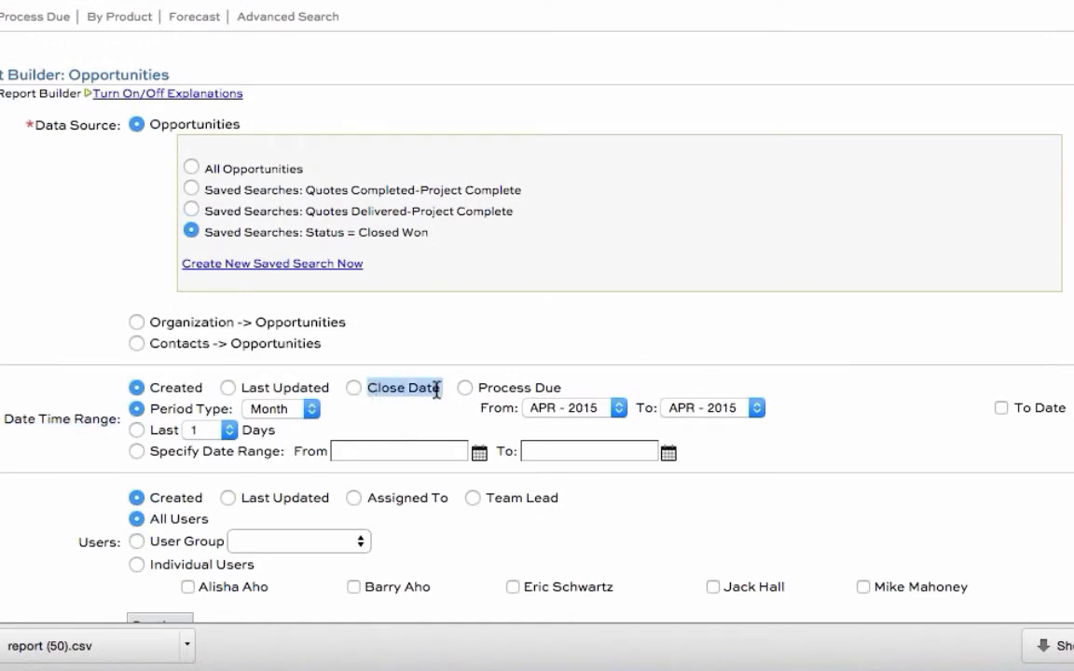
left_click(353, 388)
left_click(723, 411)
left_click_drag(723, 411, 534, 419)
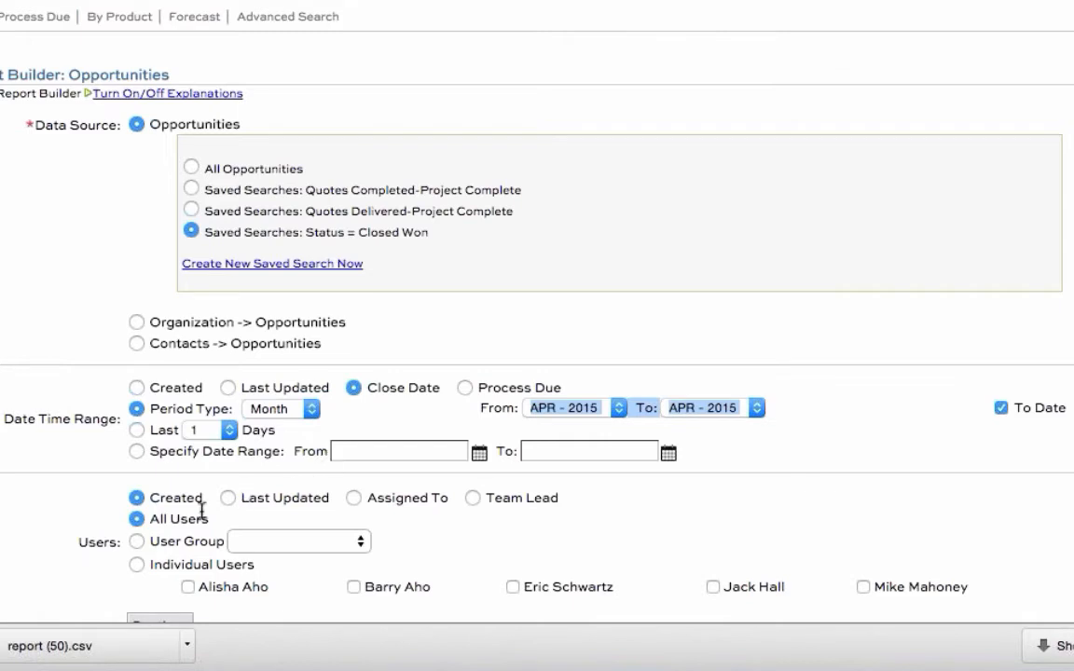
Step: Filter the report's users by Team Lead for All Users and continue to the output format settings
scroll(101, 556, "down", 2)
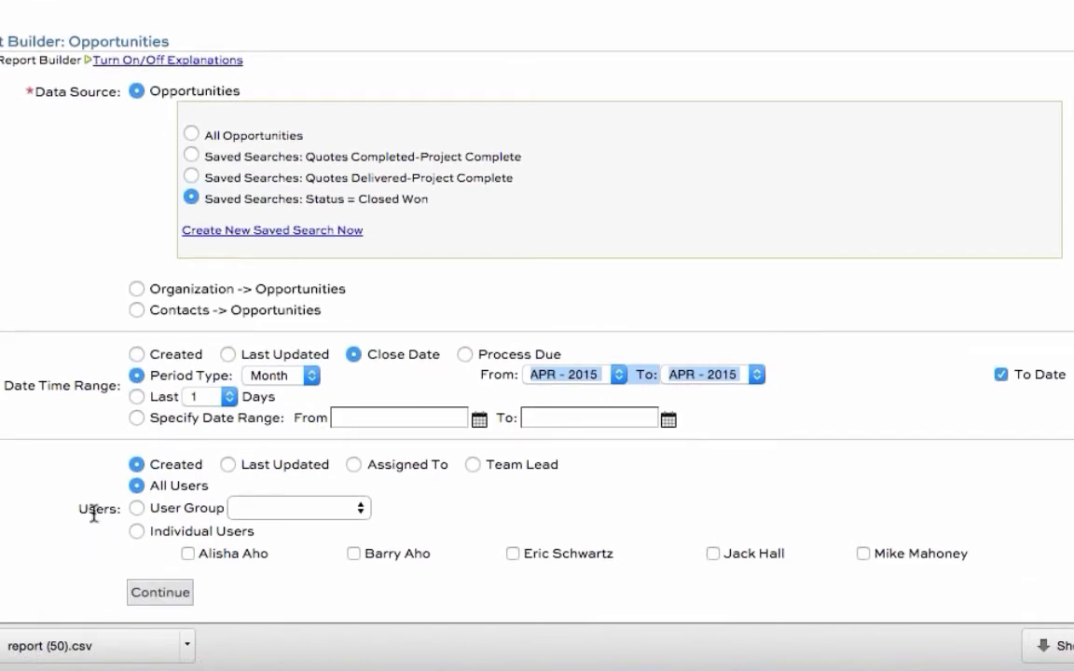
triple_click(92, 511)
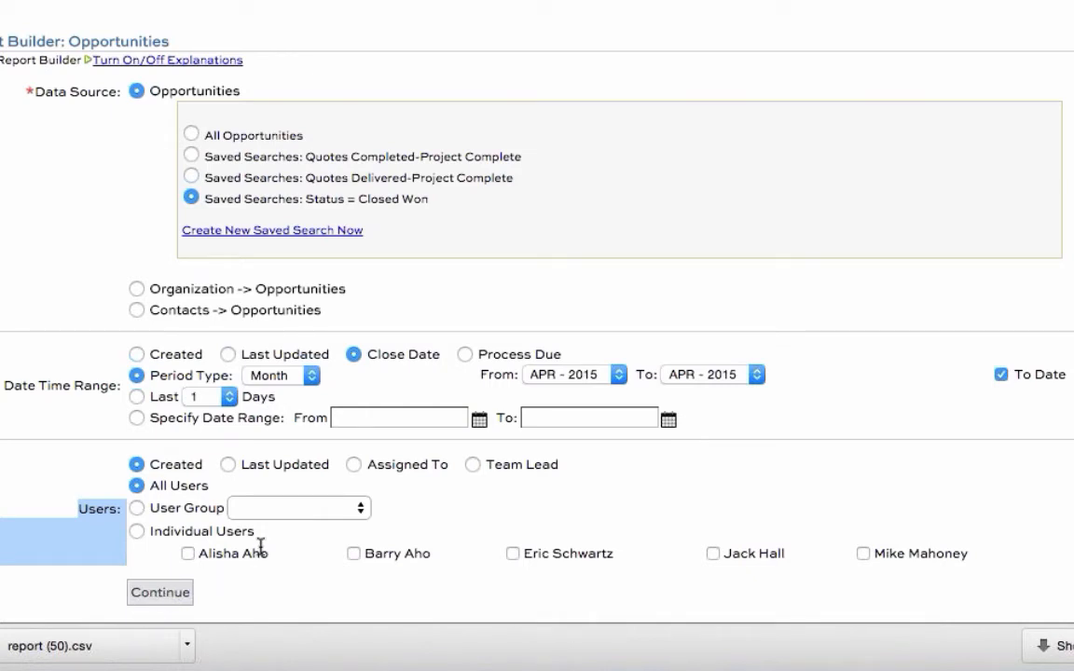
left_click(494, 463)
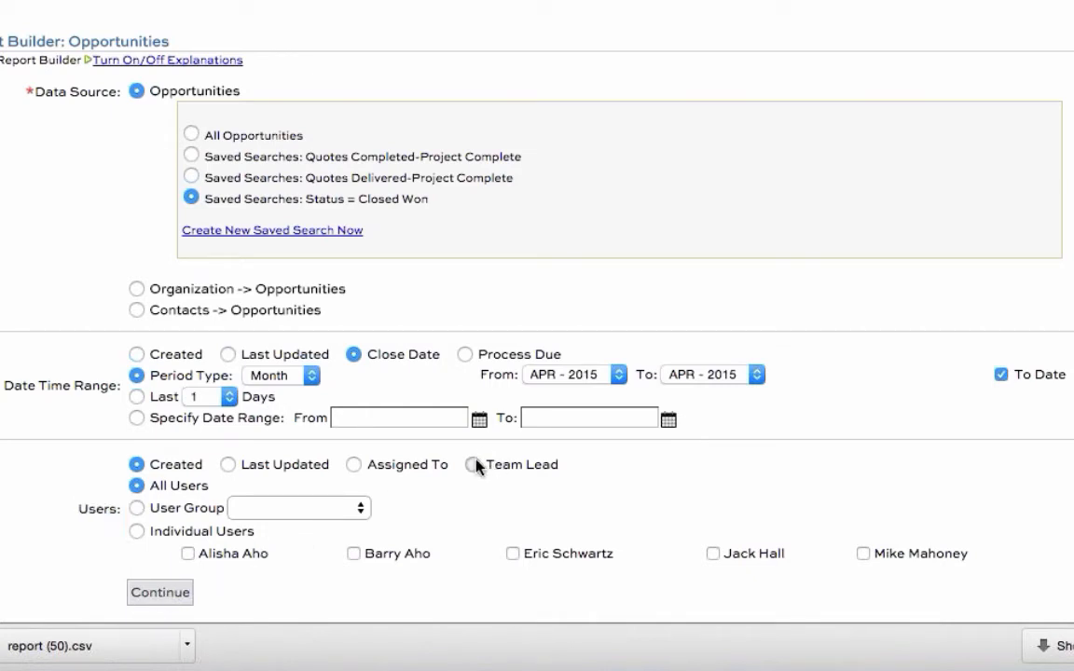
left_click(475, 464)
left_click_drag(148, 486, 209, 486)
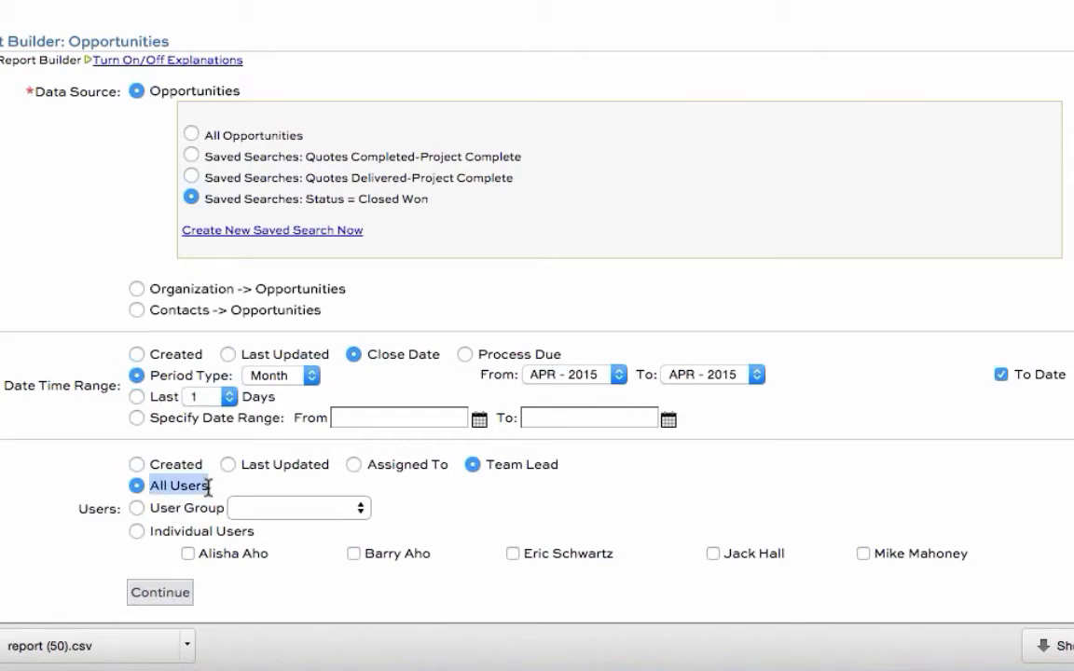
triple_click(209, 486)
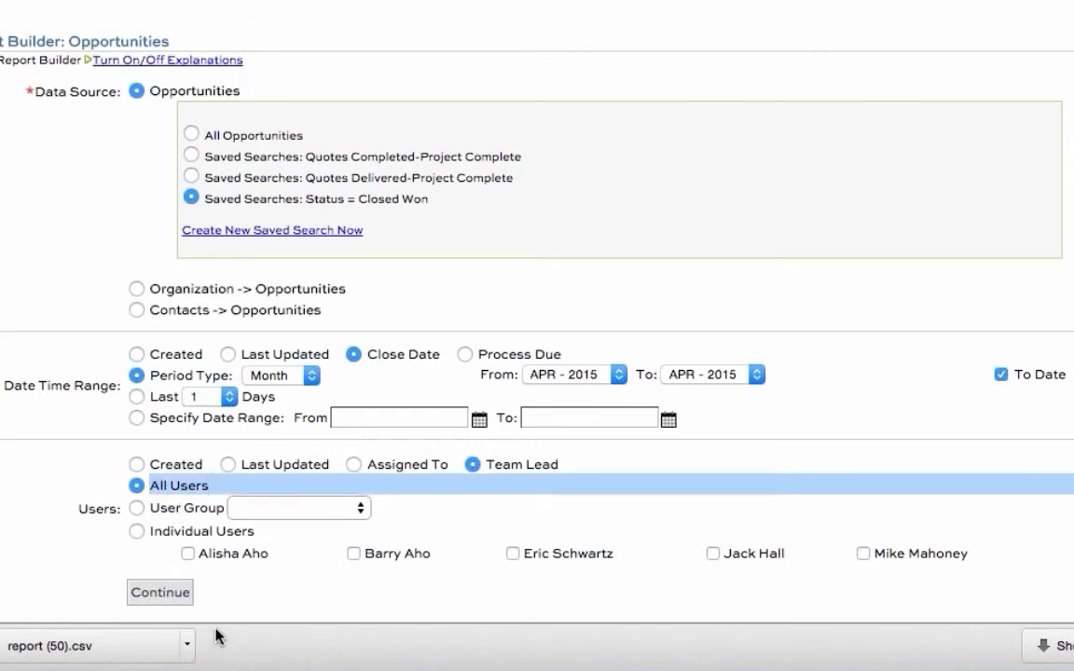
left_click(174, 598)
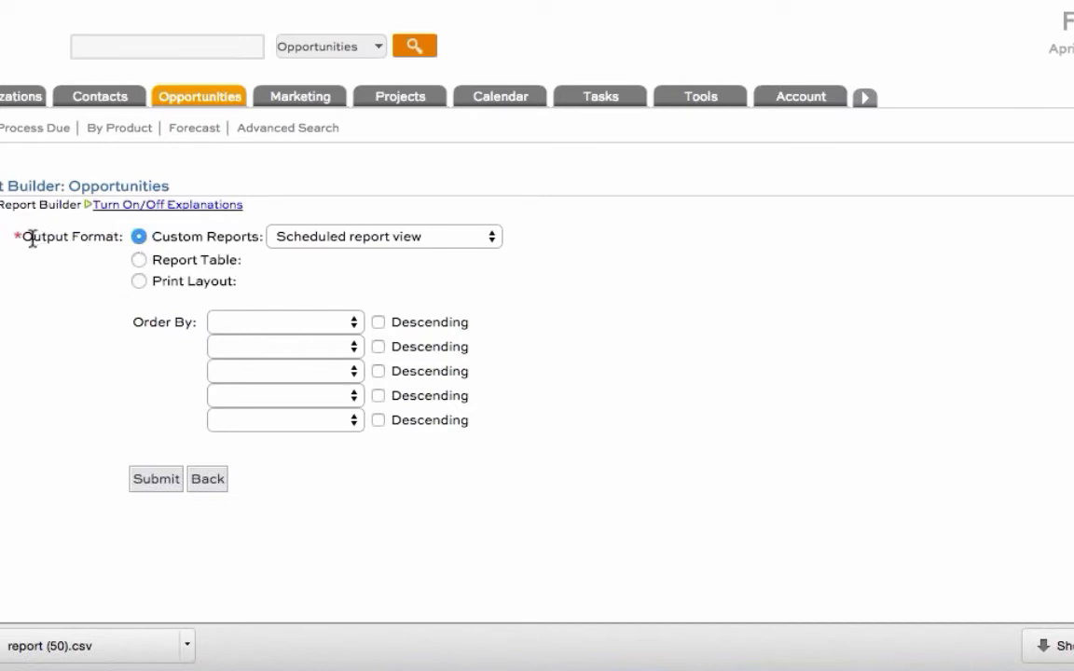
Step: Check the custom reports offered as output format, keeping "Scheduled report view" selected
left_click_drag(25, 237, 131, 244)
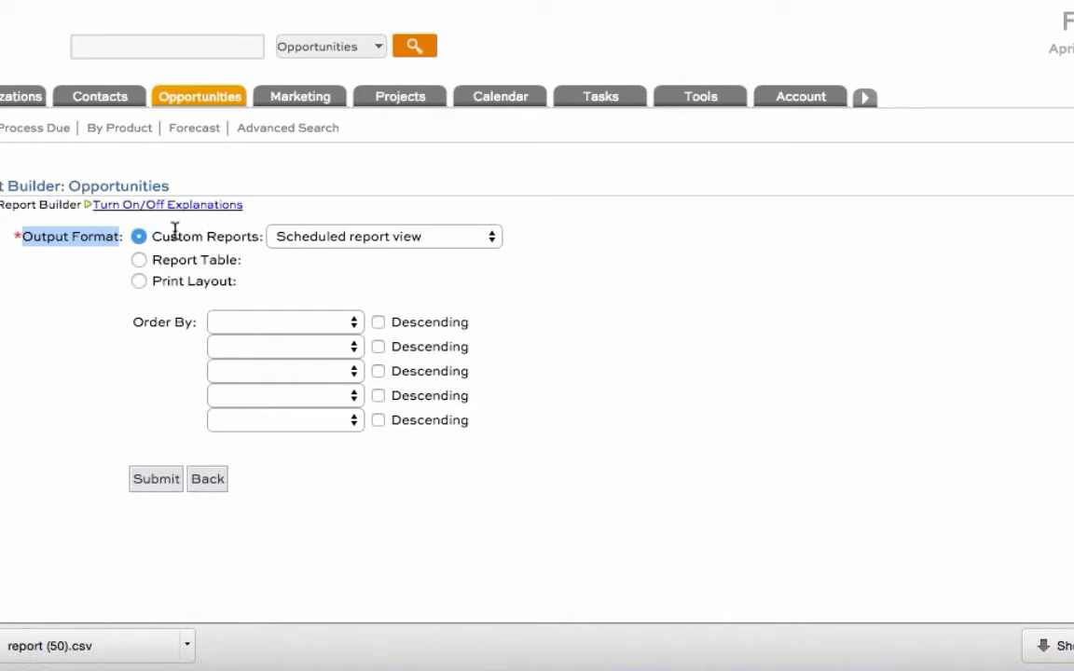
left_click_drag(152, 235, 261, 237)
left_click(345, 244)
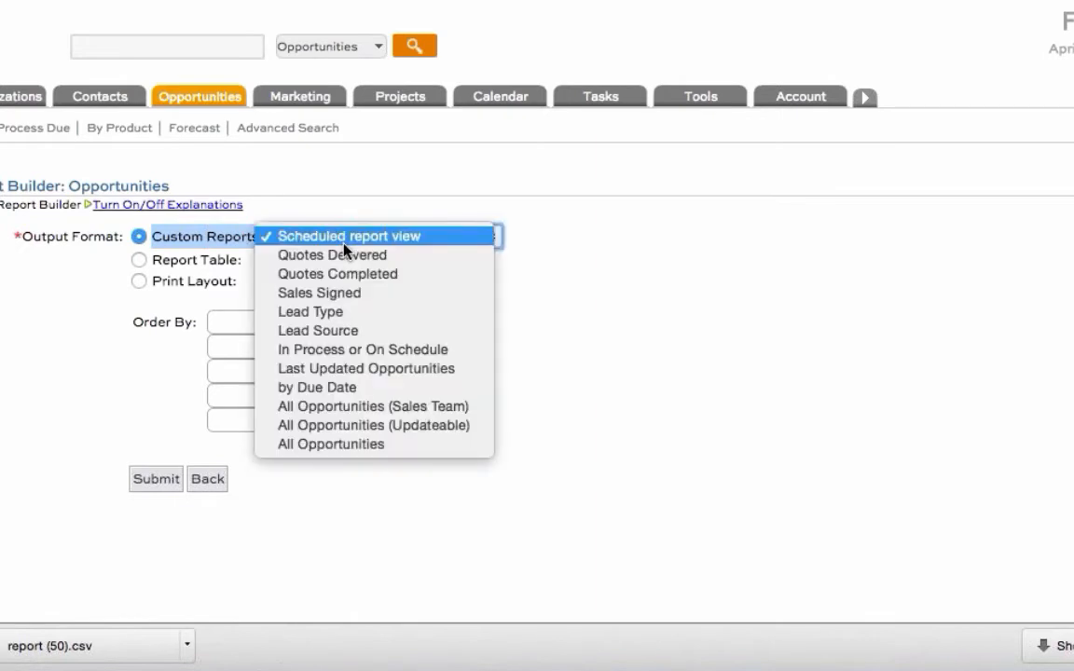
left_click(361, 240)
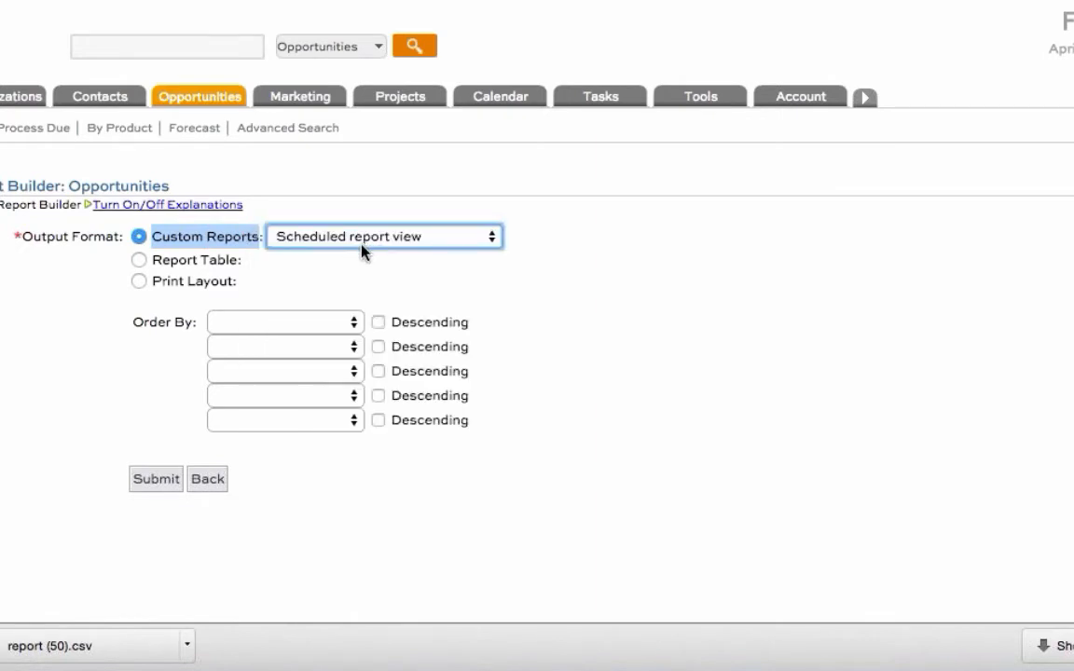
Step: Switch the output format to Report Table and summarize the Amount column by Sum
left_click(139, 261)
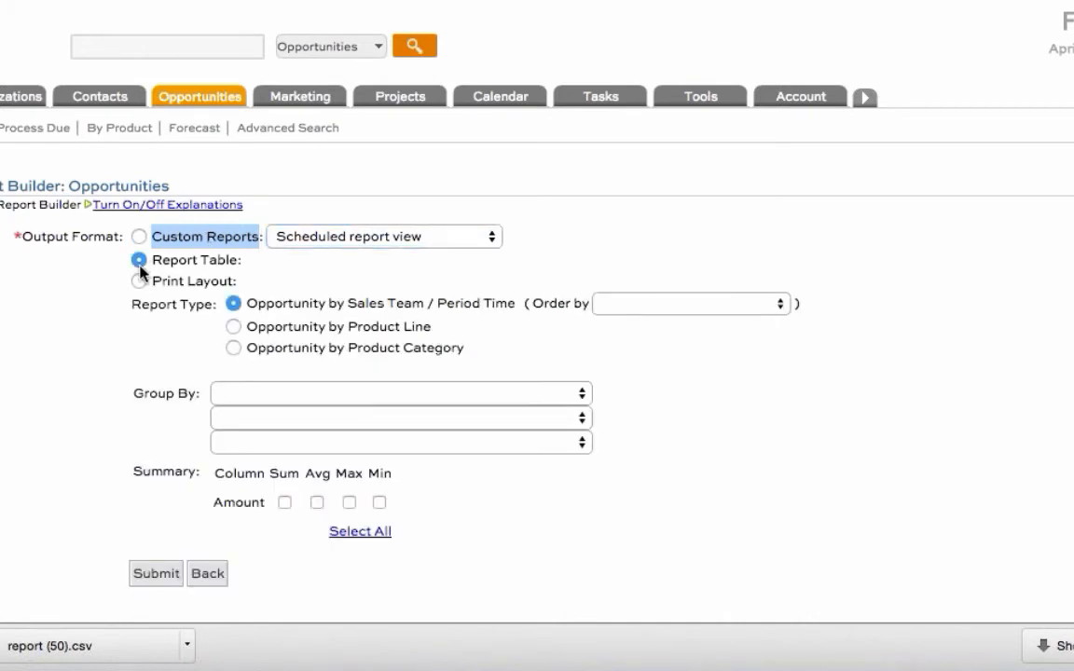
left_click_drag(269, 503, 220, 504)
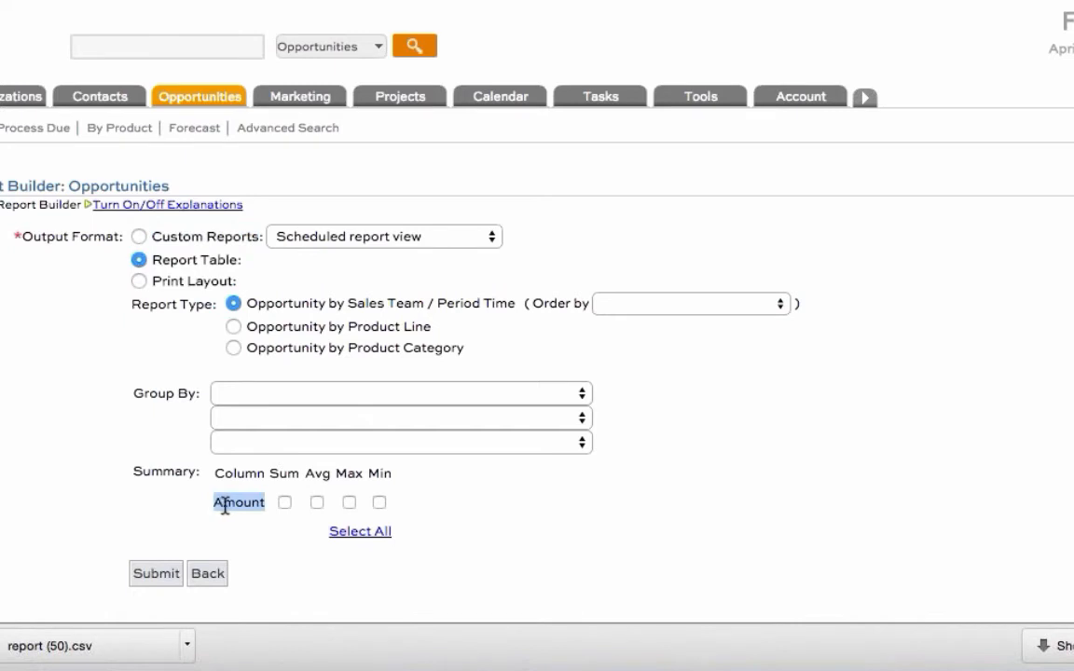
left_click(284, 503)
Step: Group the report table by Opportunity Channel Code and generate the report
left_click_drag(133, 392, 206, 408)
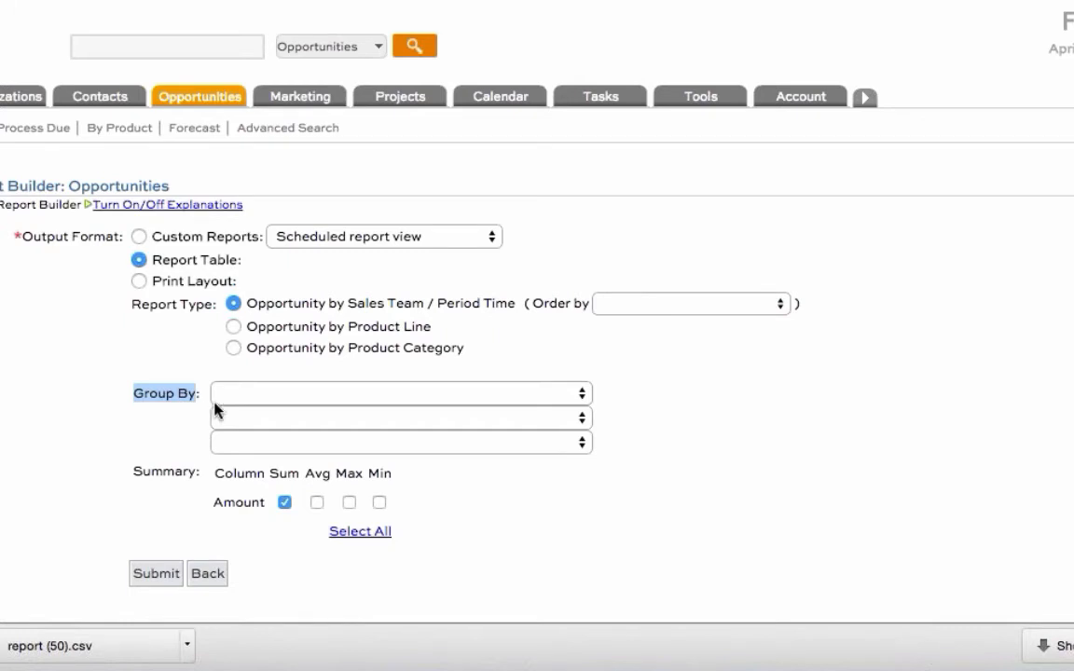
left_click(243, 395)
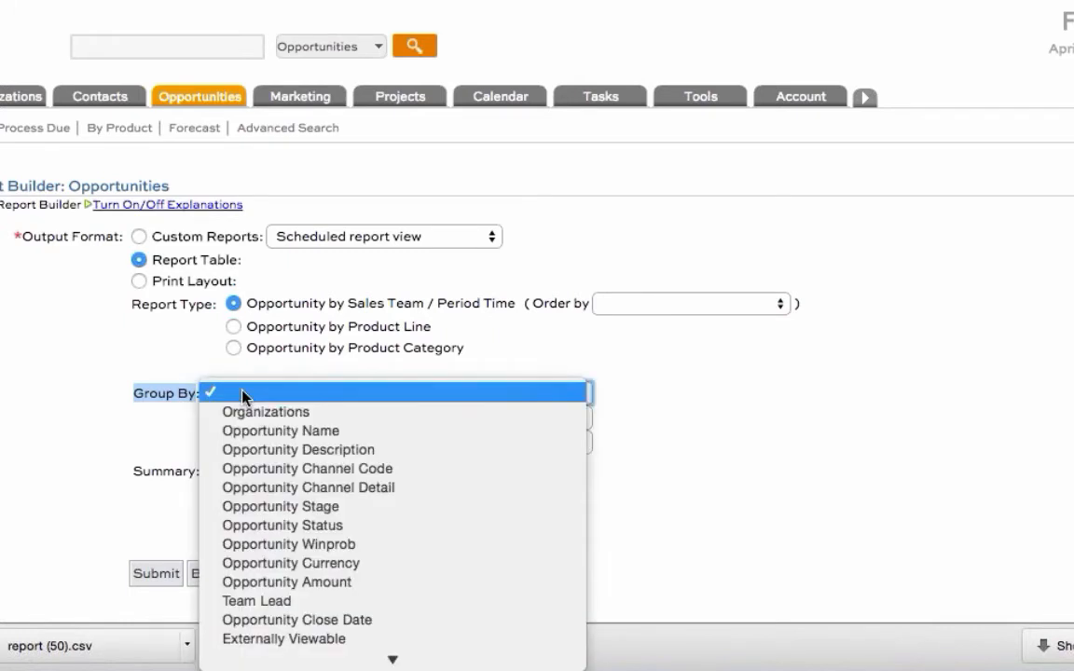
left_click(252, 468)
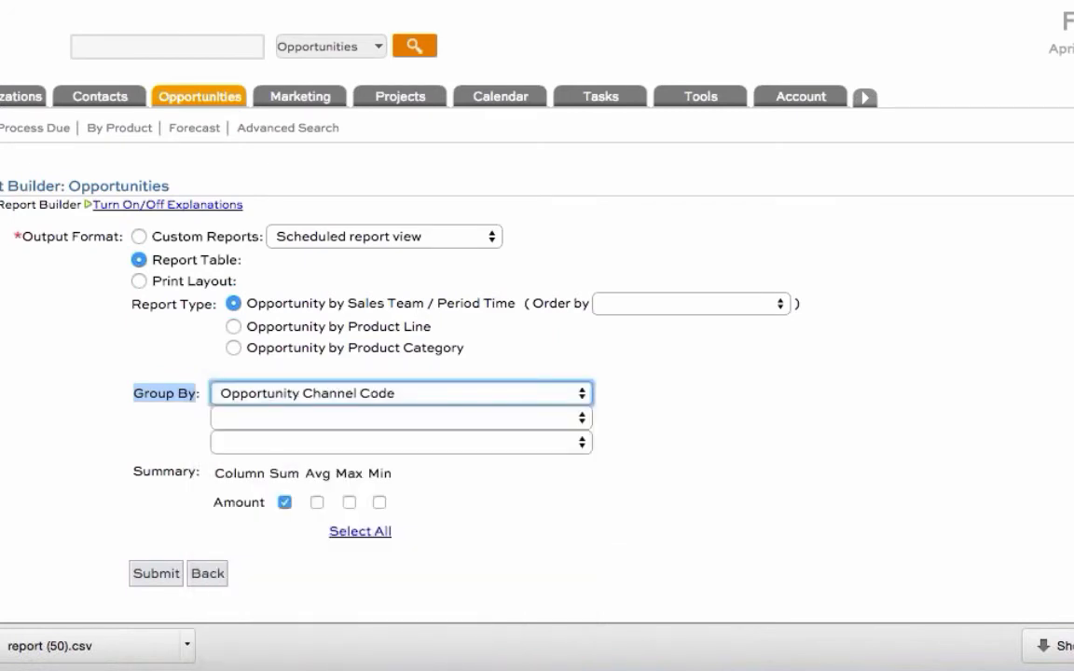
double_click(239, 504)
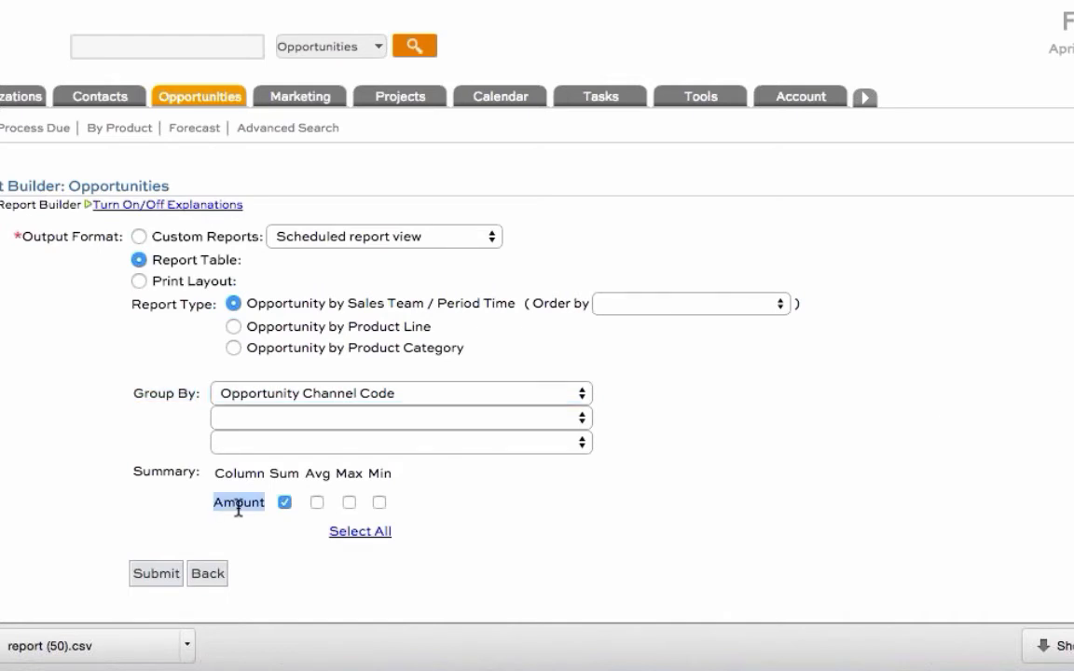
left_click(156, 574)
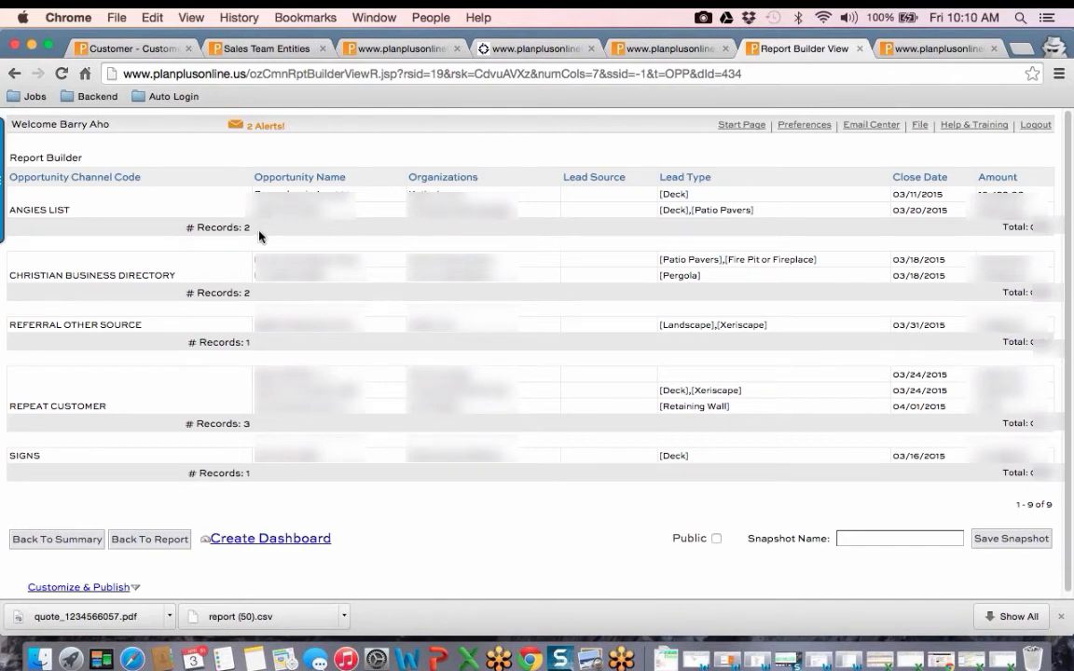
Step: Examine the channel name, record count and amount total of the ANGIES LIST group in the report
left_click_drag(9, 210, 70, 210)
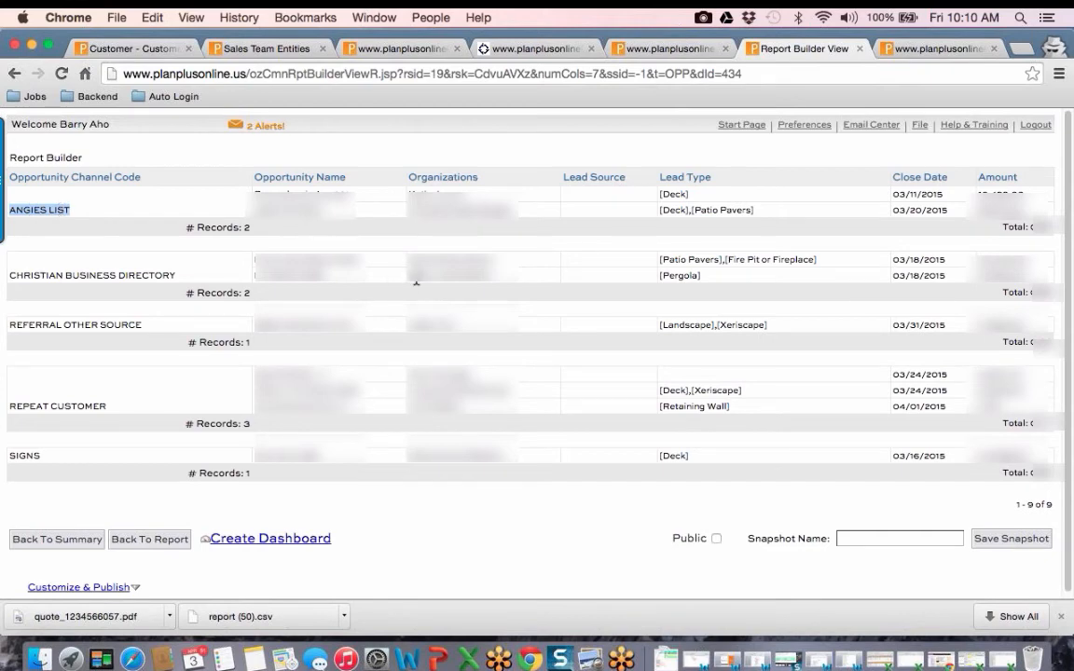
left_click_drag(242, 228, 268, 236)
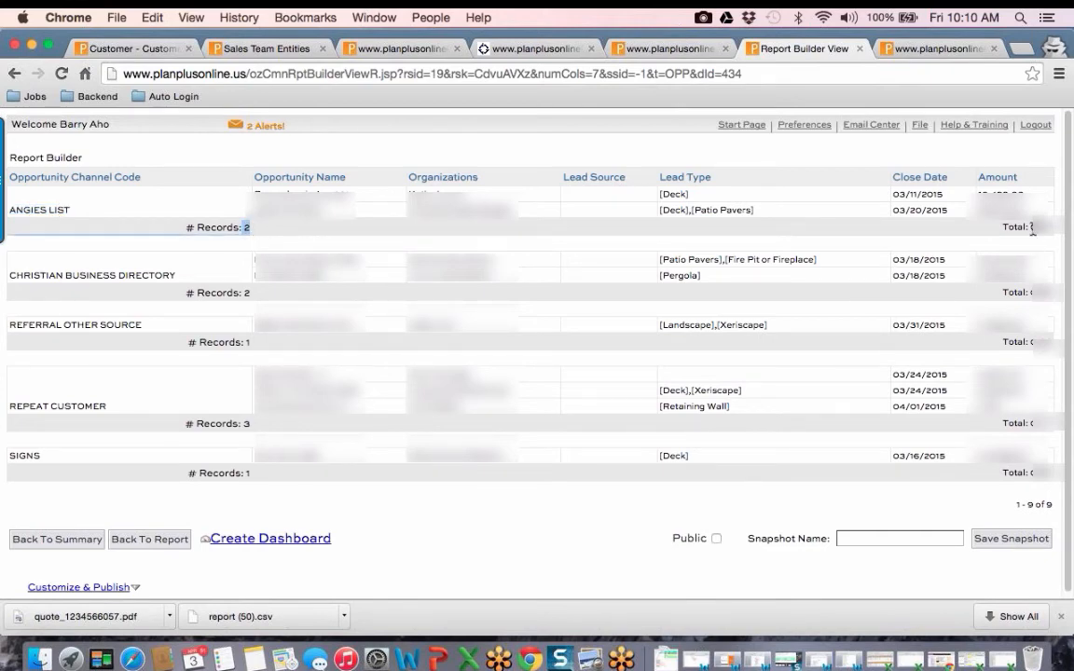
left_click_drag(1032, 227, 1052, 238)
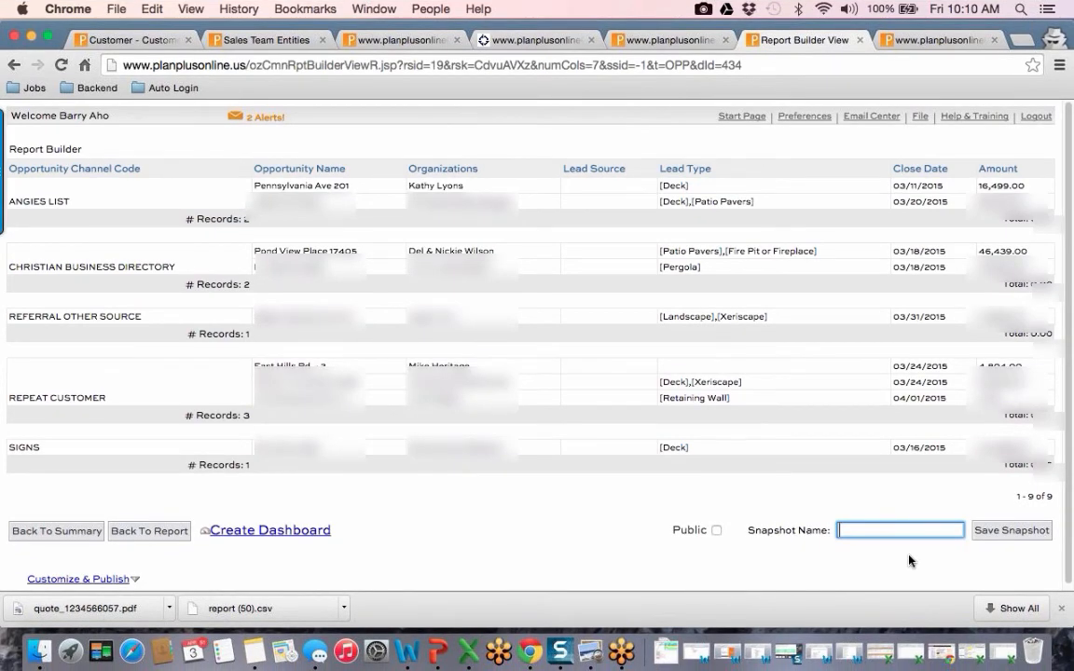
Step: Save the report as a snapshot named "Closed month to date by channel"
type("Closed mont")
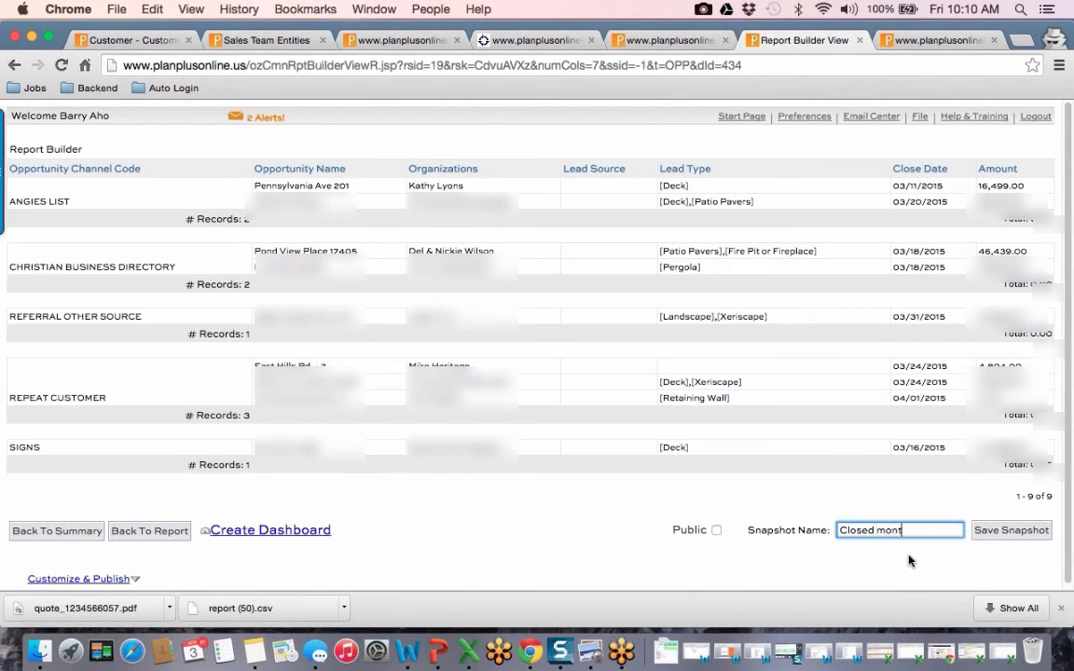
type("h to date by channel")
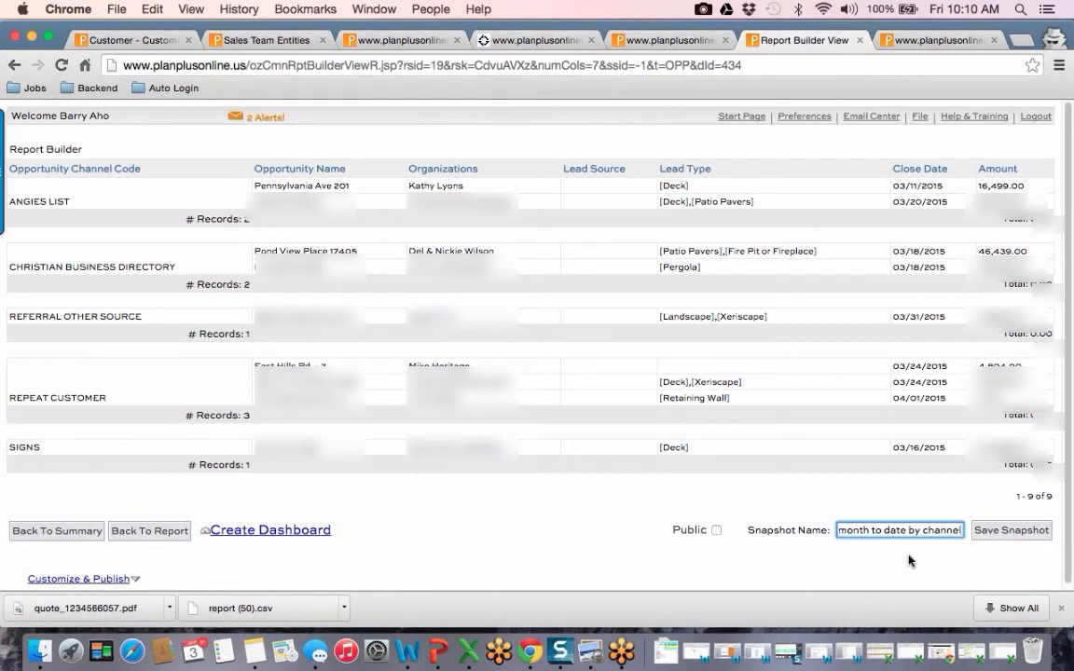
left_click(984, 544)
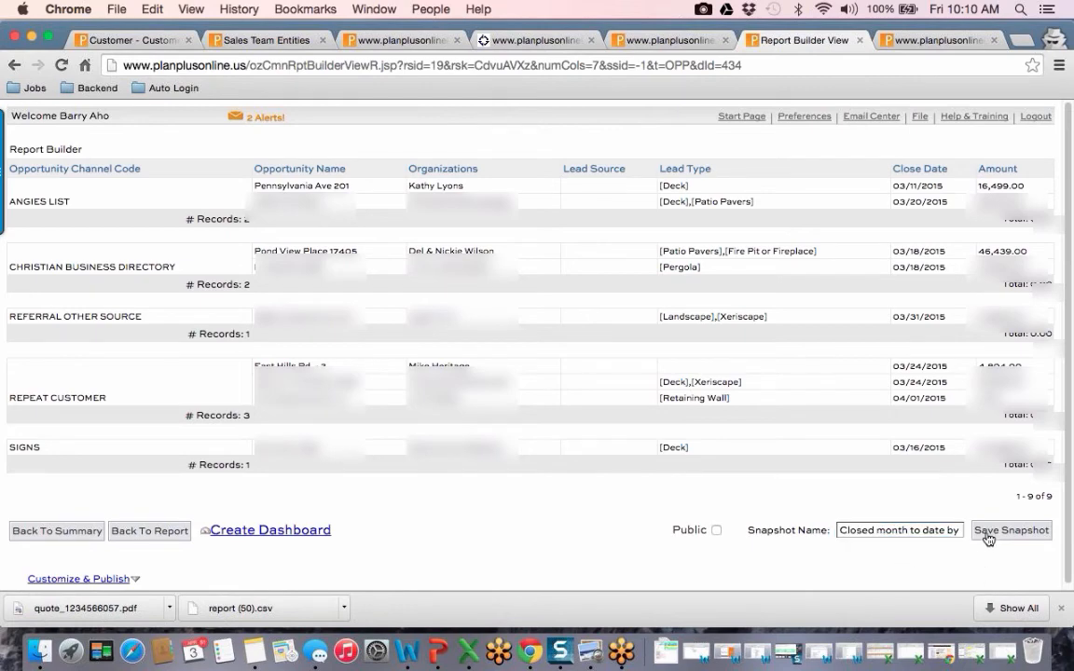
left_click(988, 538)
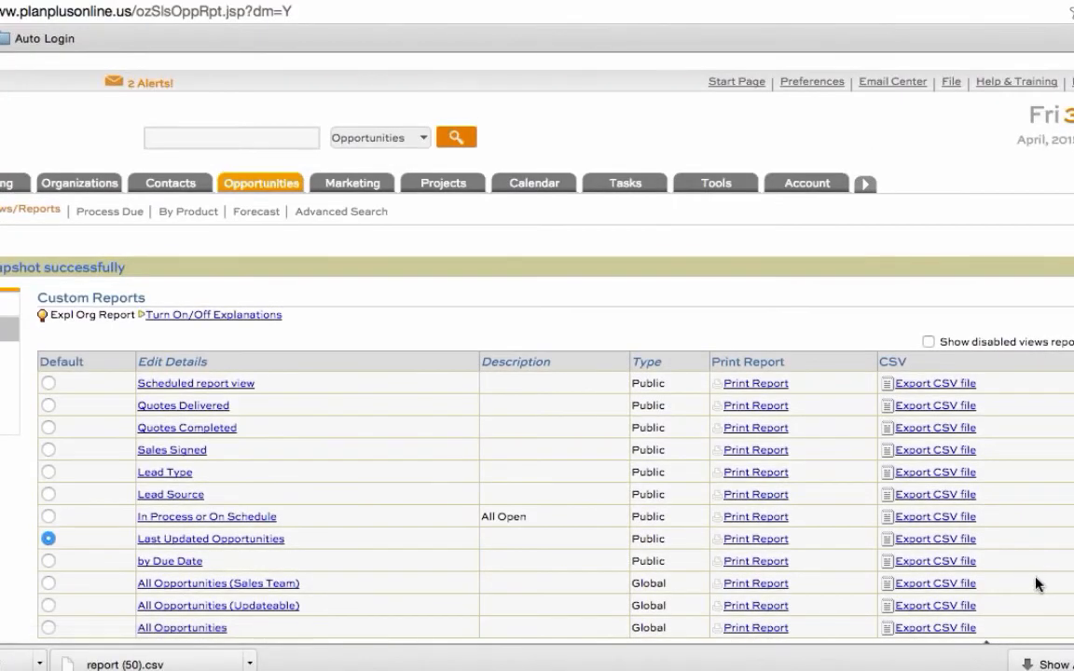
Step: Open the saved snapshot "Closed month to date by channel" from the Report Builder section and run it with its stored settings
scroll(860, 515, "down", 10)
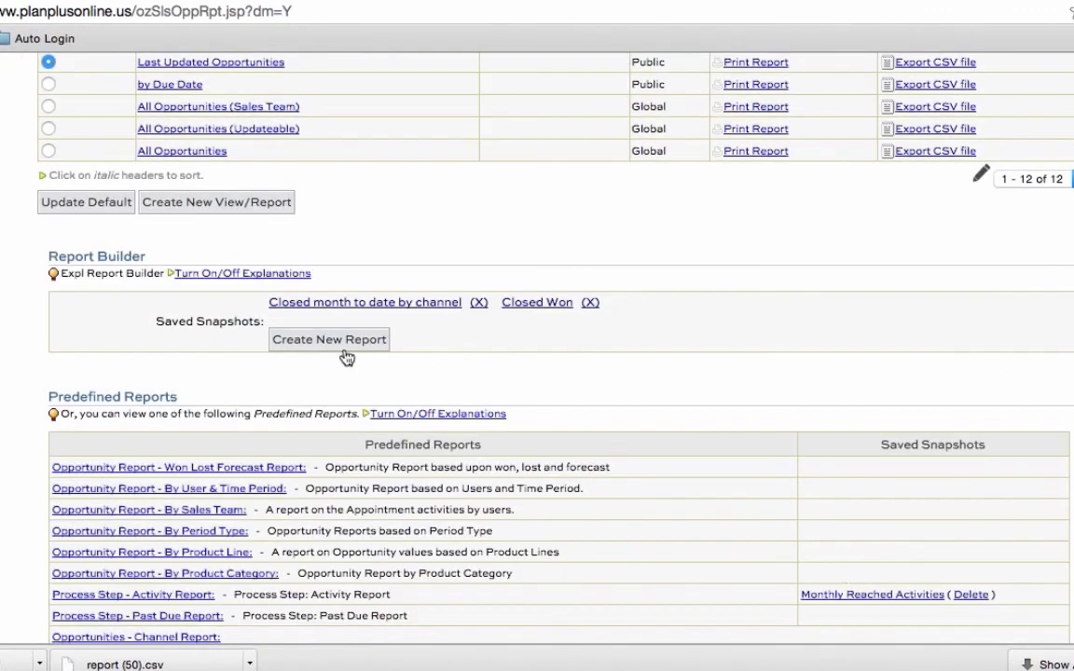
left_click_drag(155, 320, 260, 321)
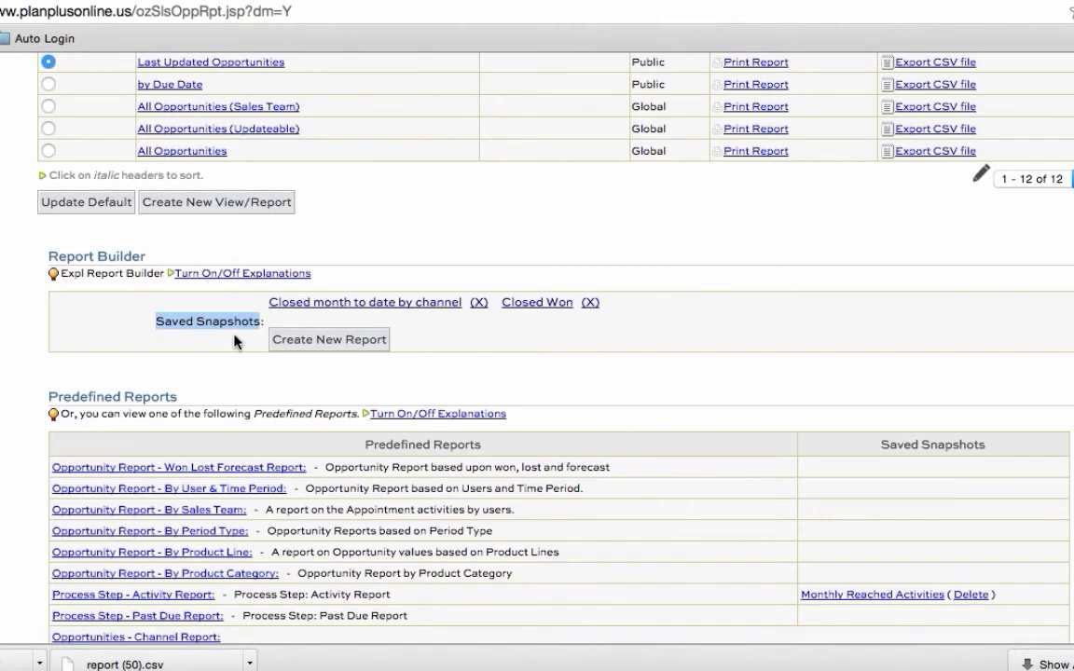
left_click(324, 305)
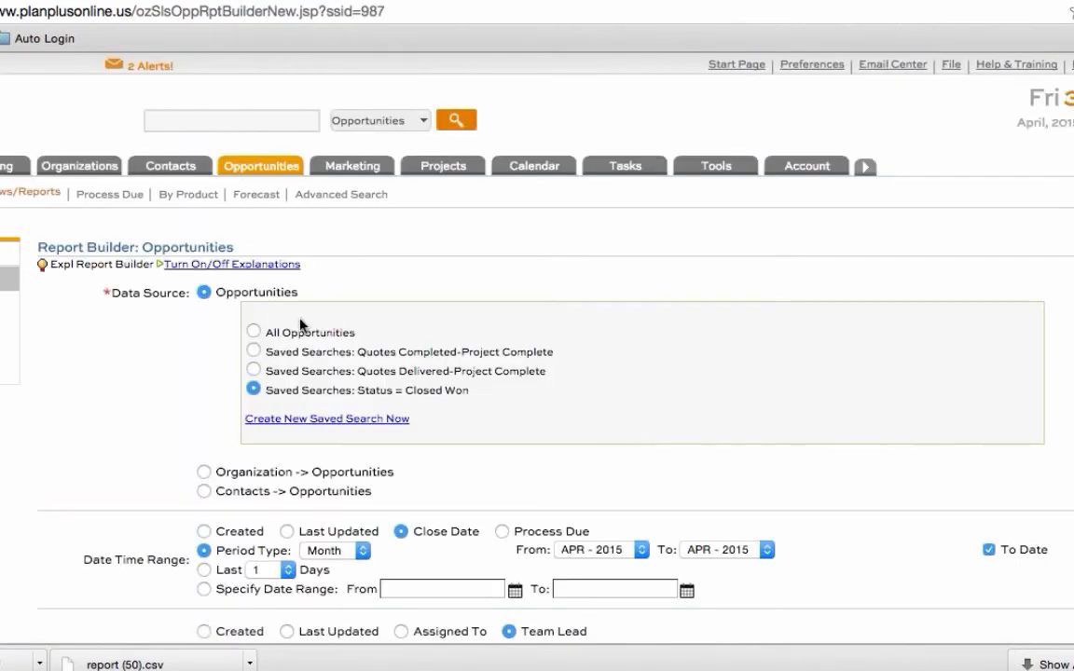
scroll(280, 373, "down", 3)
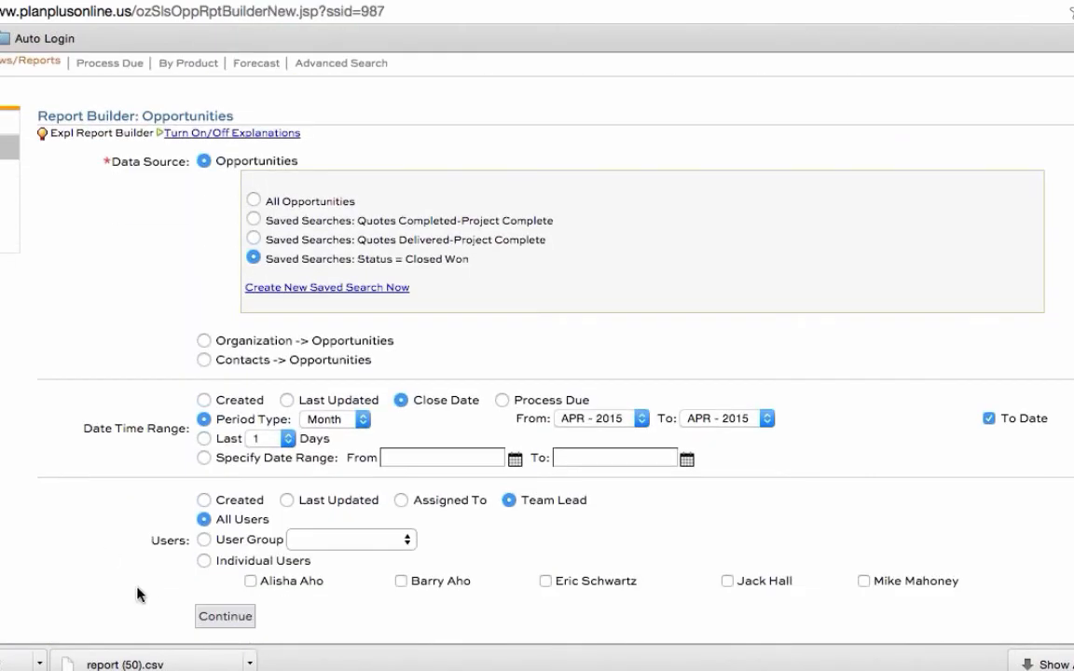
left_click(227, 618)
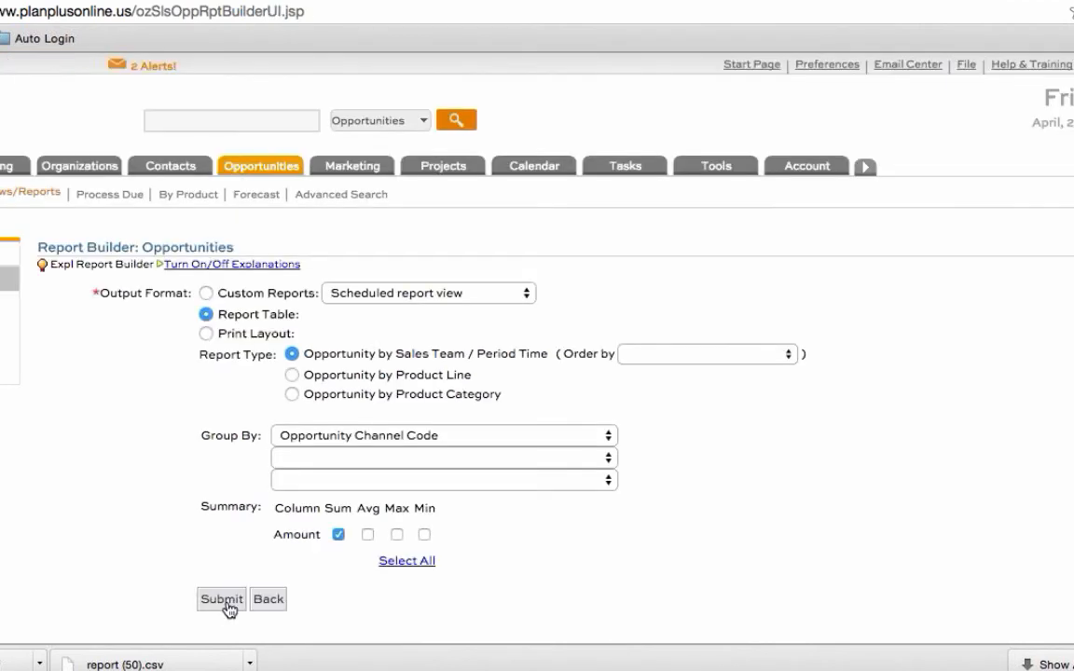
left_click(228, 604)
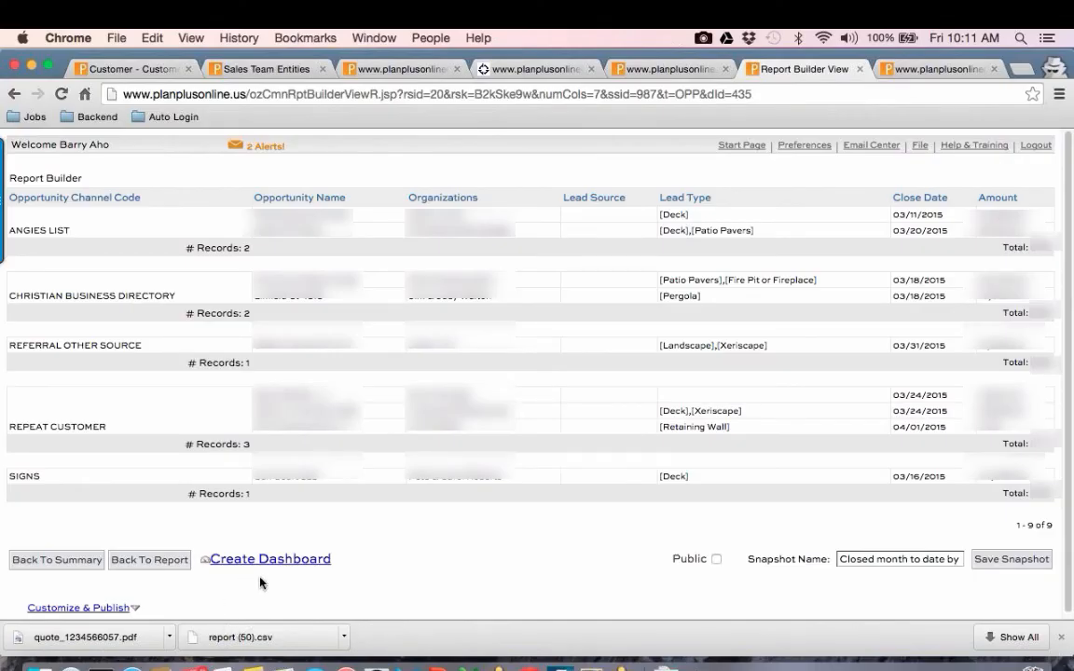
Step: Leave the report and open Scheduled Reports under Background Workflow Engine in the account setup
left_click(149, 560)
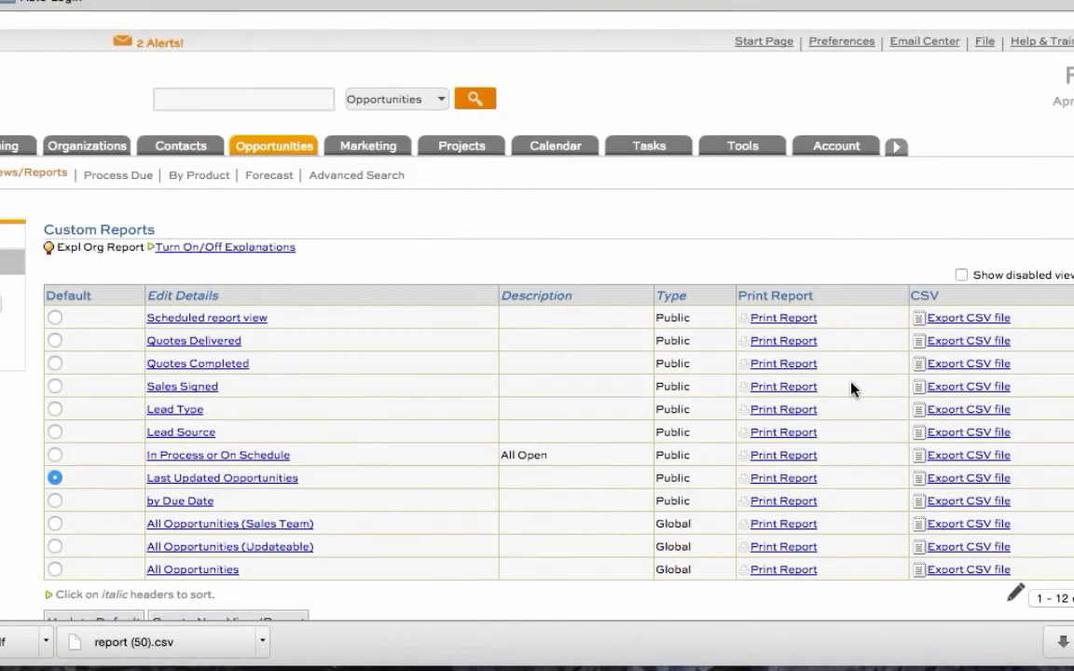
scroll(855, 377, "down", 5)
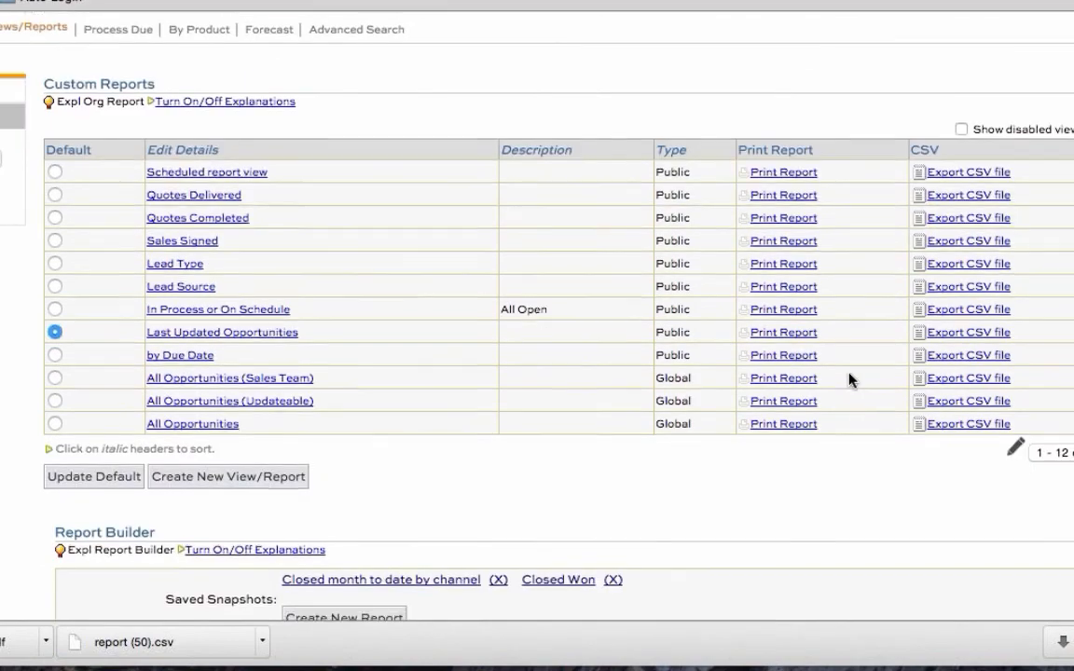
scroll(787, 407, "up", 5)
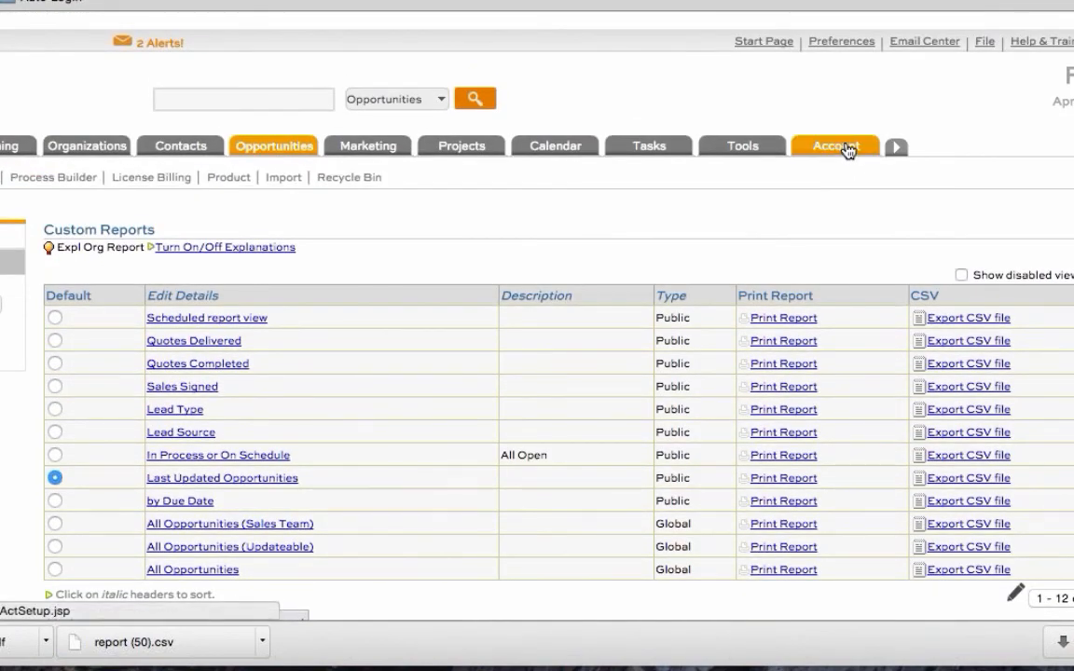
left_click(846, 149)
scroll(881, 457, "down", 1)
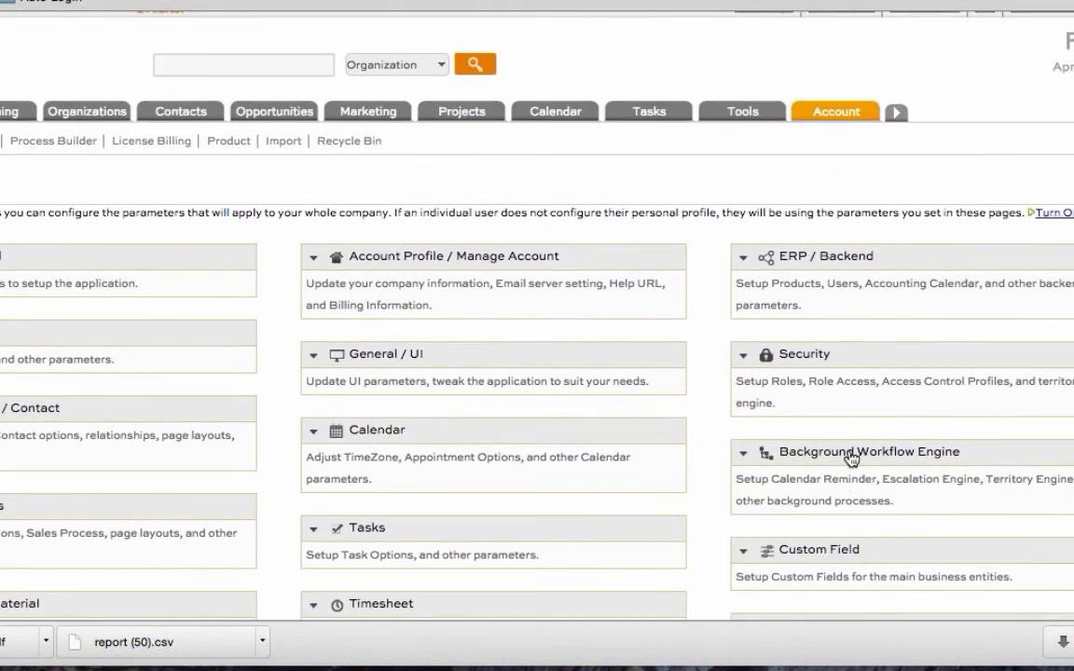
left_click(839, 451)
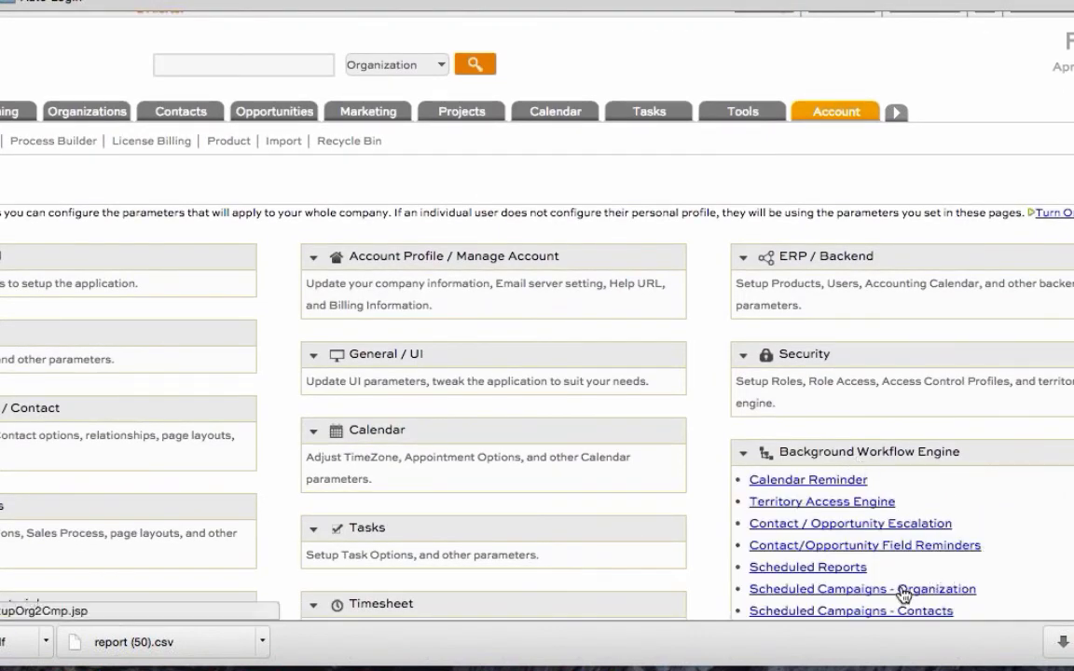
left_click_drag(867, 567, 746, 566)
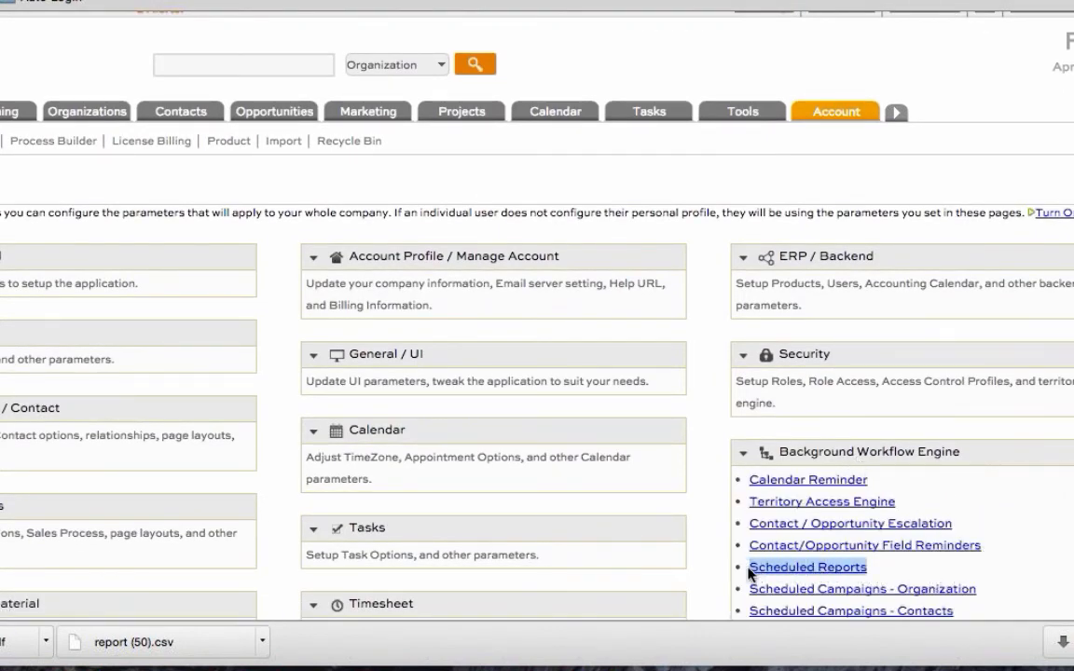
left_click(805, 569)
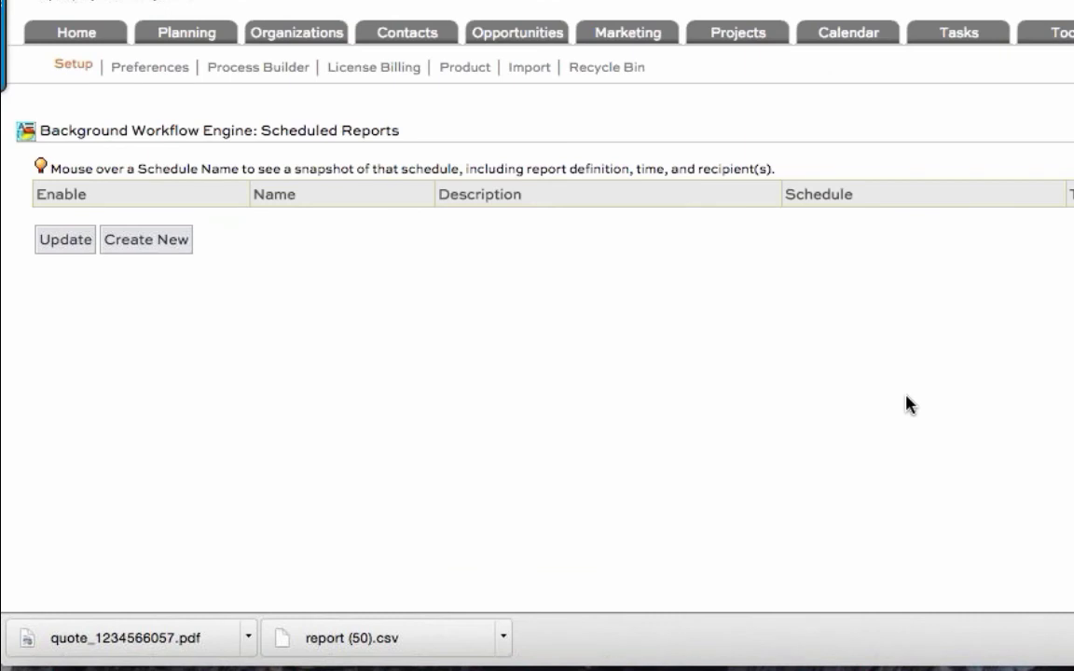
Step: Create a new scheduled report named "Closed Won Month to Date by Channel"
left_click(169, 242)
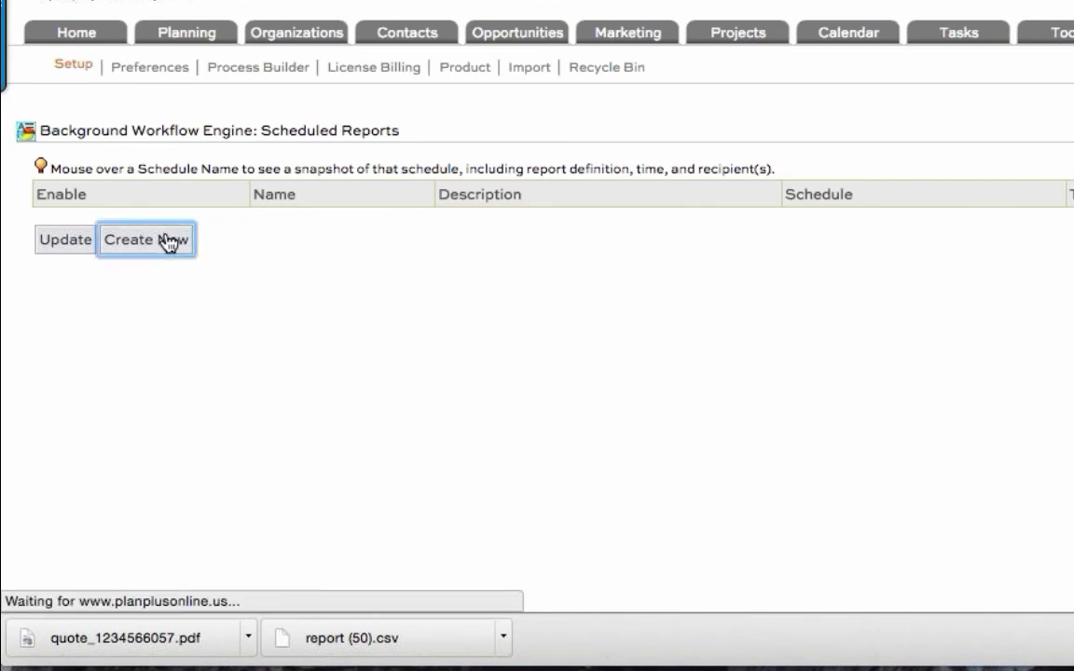
left_click(245, 168)
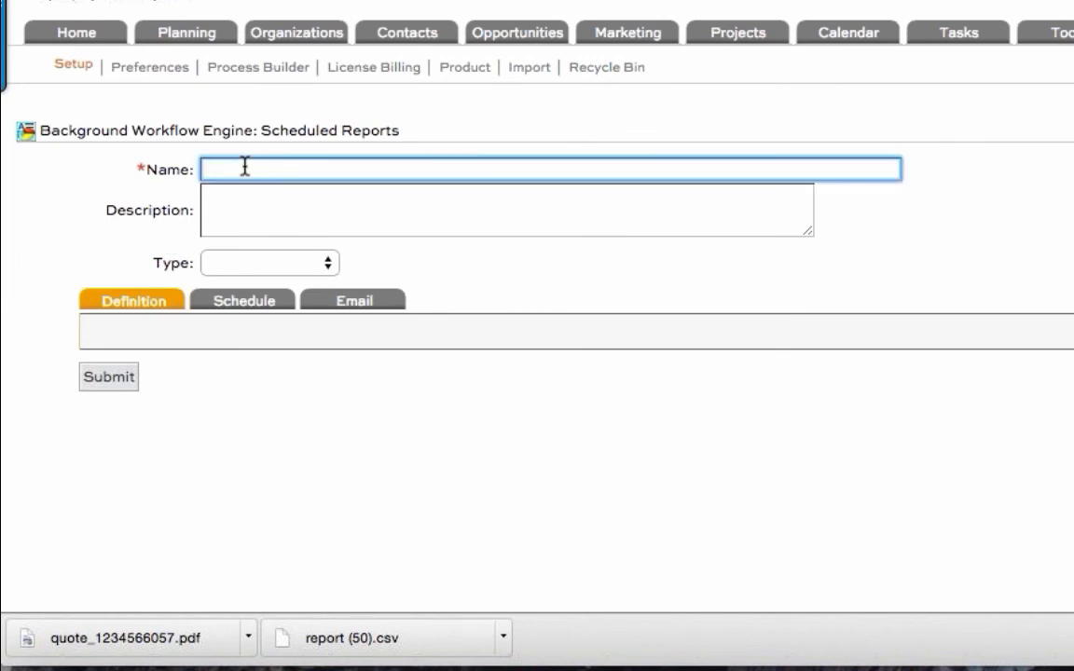
type("Mont")
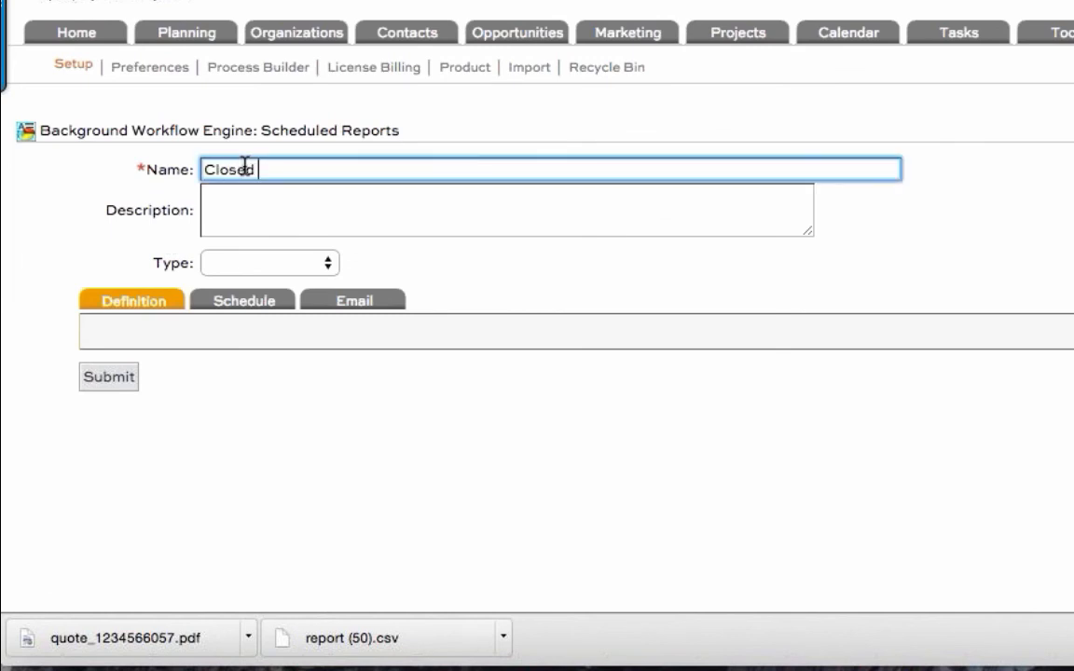
type("Won Month ")
type("t")
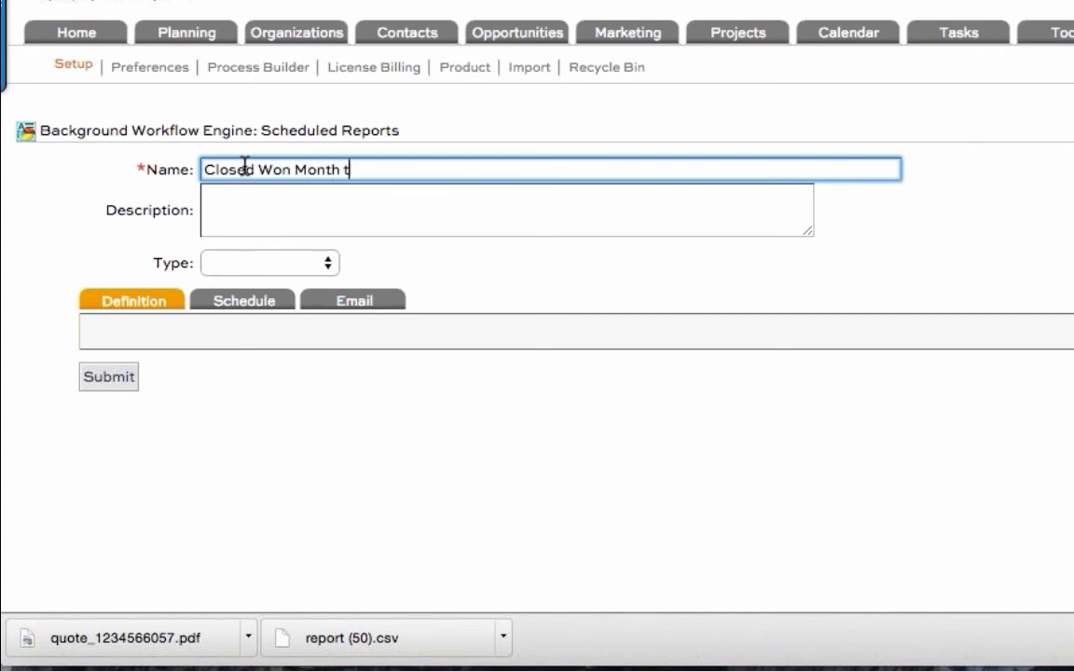
type("o Date by")
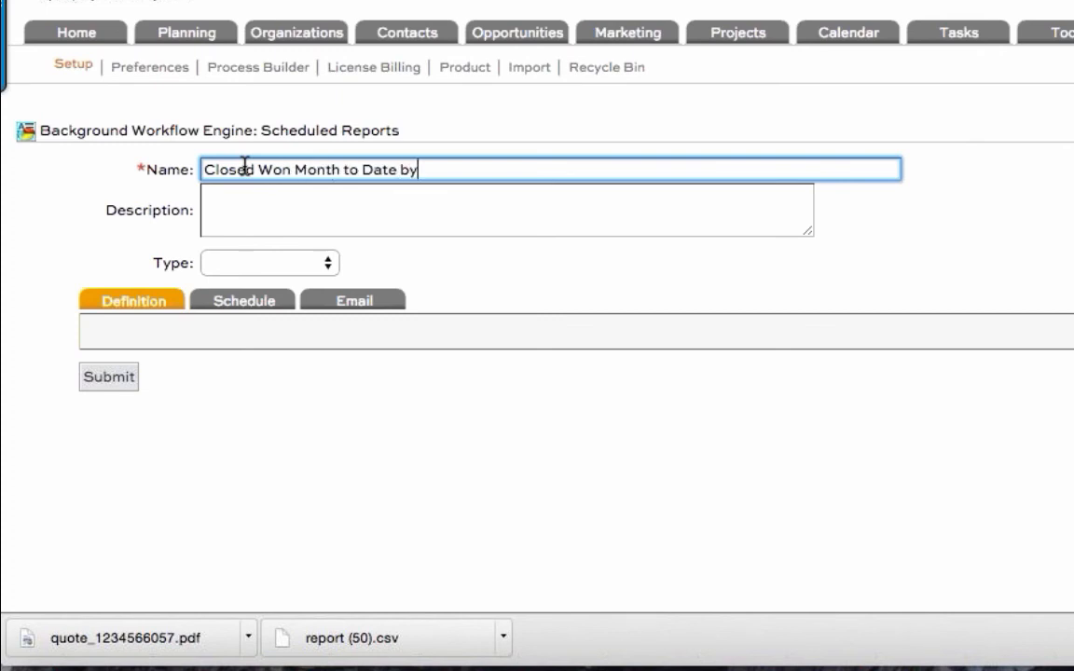
type(" Channel")
triple_click(244, 165)
key("ctrl+c")
Step: Set the scheduled report's type to Opportunities and select the saved snapshot "Closed month to date by channel" as its definition
left_click(275, 263)
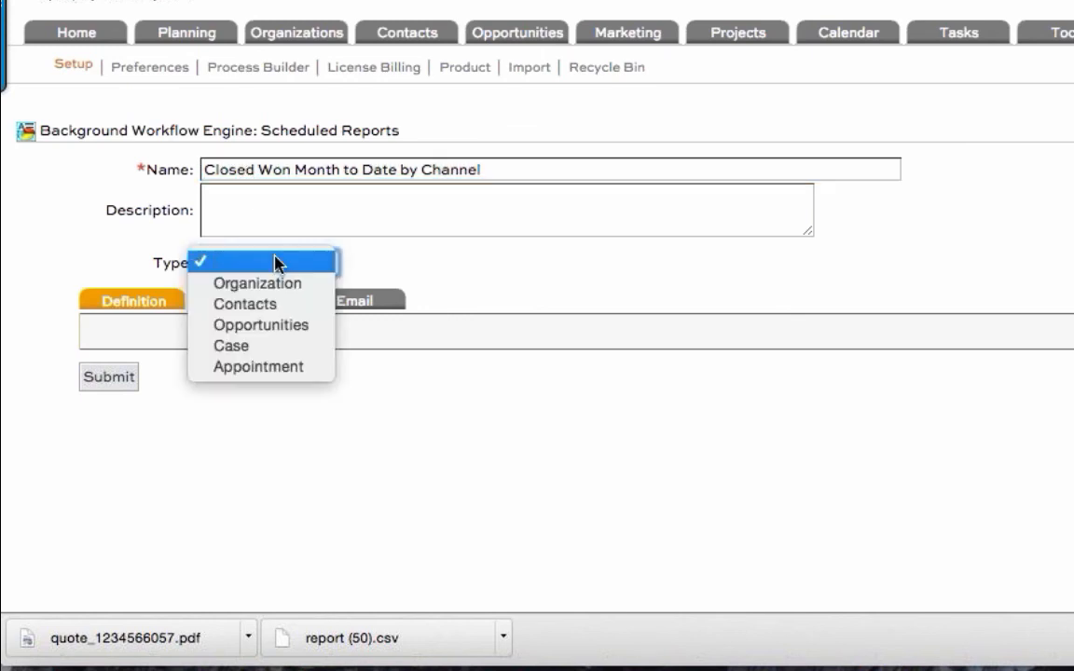
left_click(282, 326)
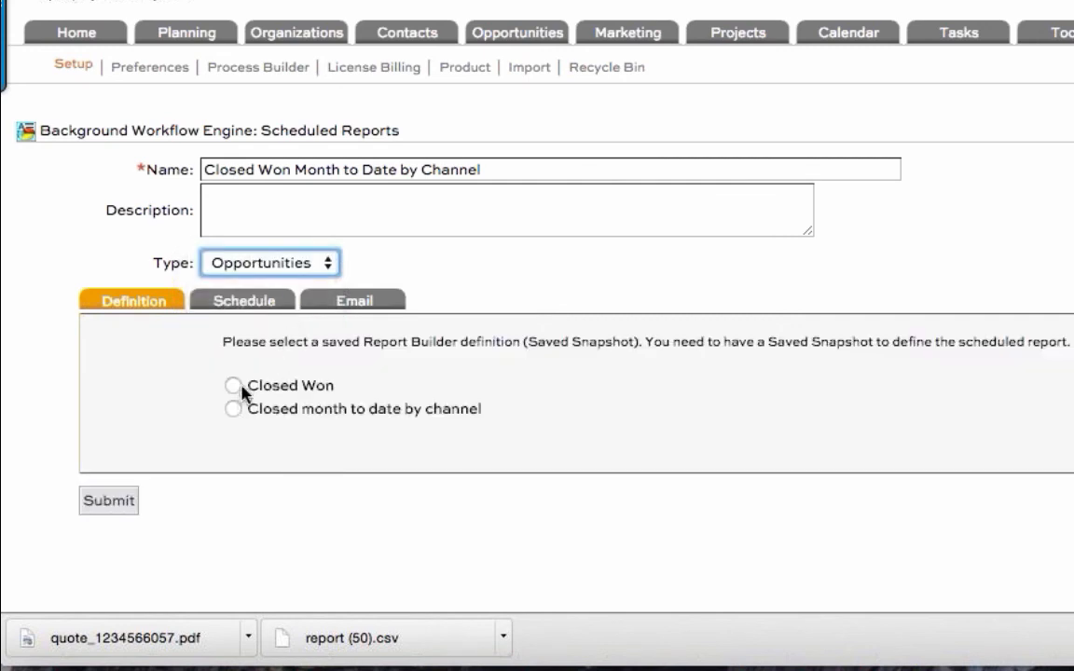
left_click_drag(266, 419, 284, 427)
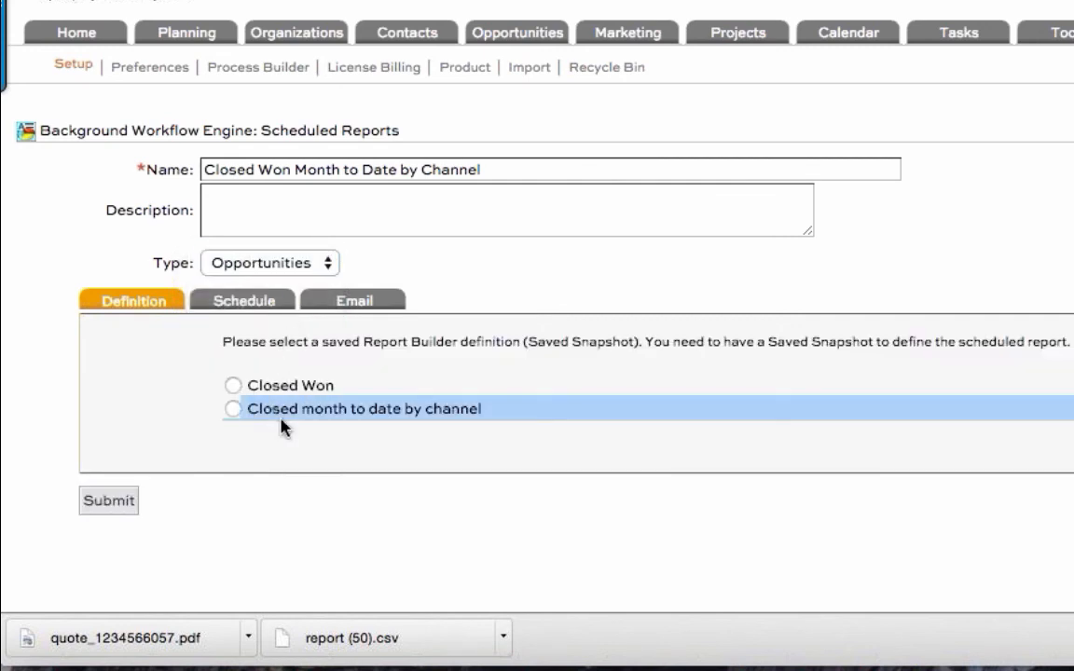
left_click(231, 410)
Step: Schedule the report for every Friday with a start time of 8 AM
left_click(245, 305)
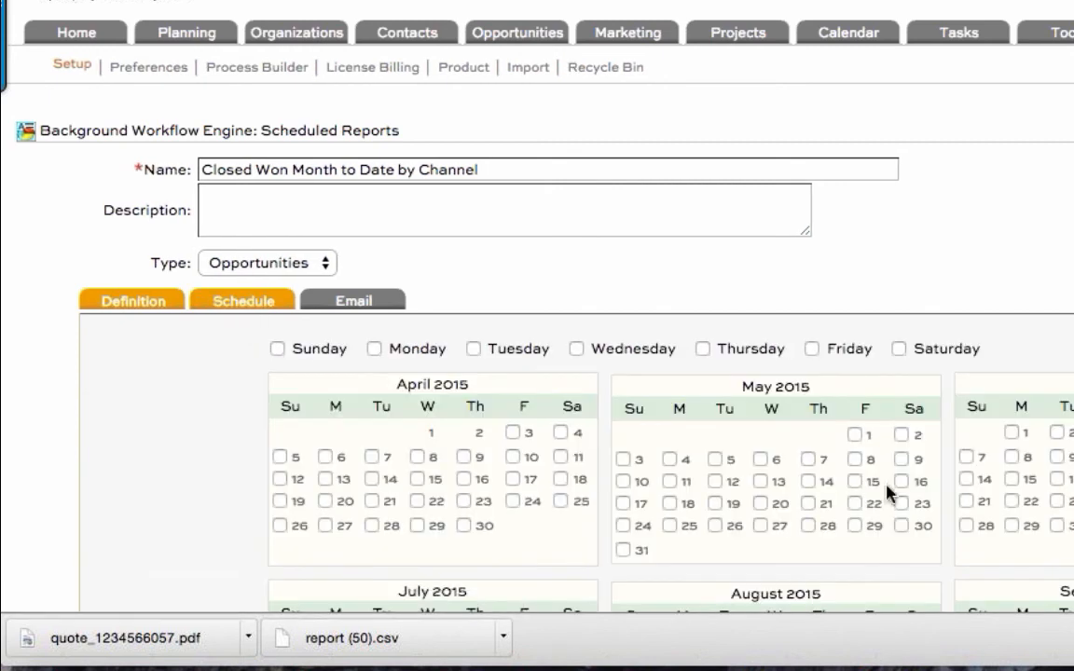
left_click(812, 349)
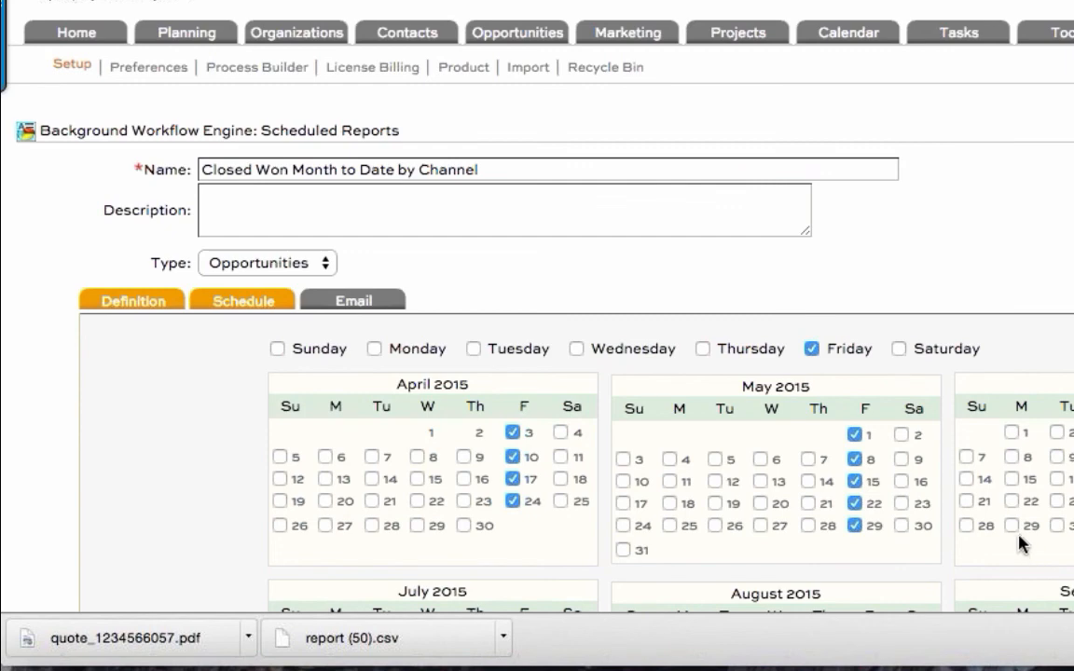
scroll(218, 410, "down", 5)
left_click(384, 520)
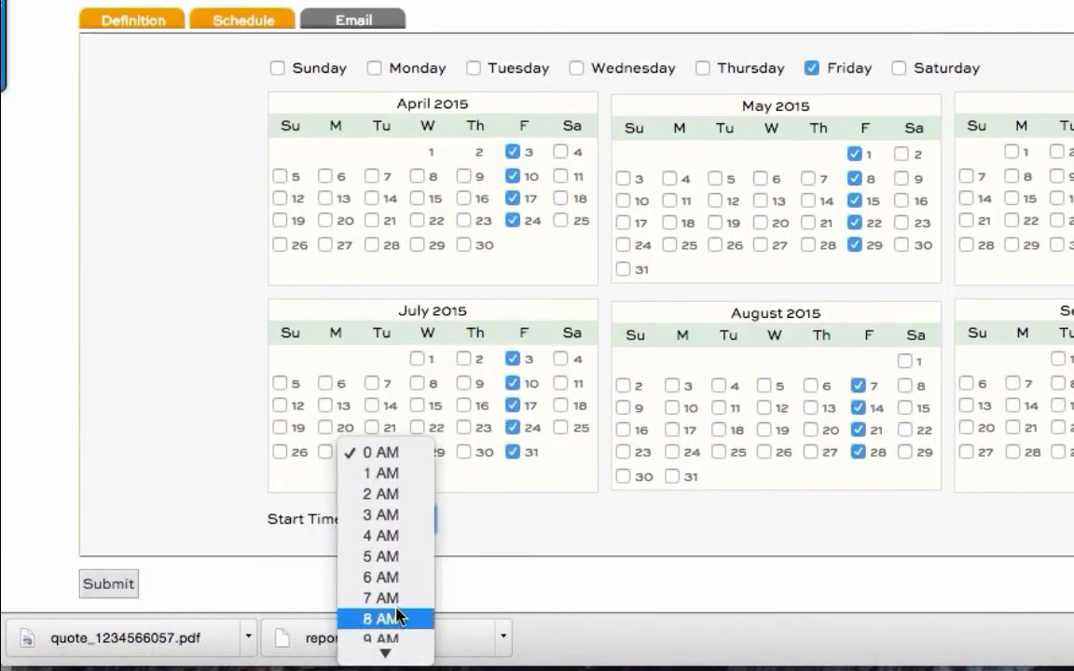
left_click(398, 616)
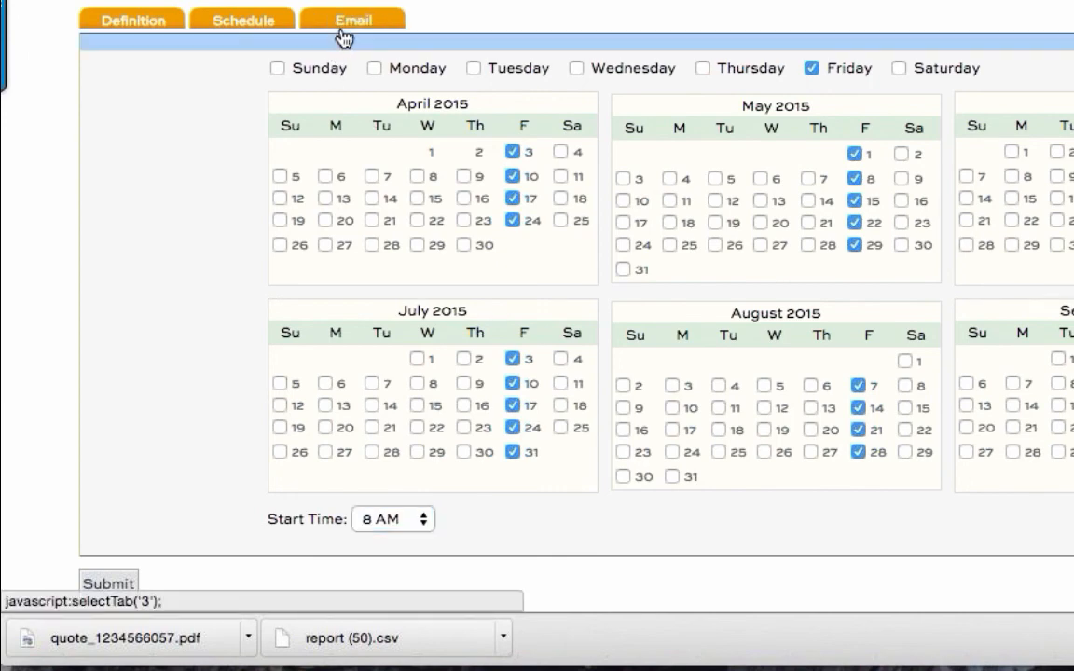
Step: Enter the recipient's e-mail address, use "Closed Won Month to Date by Channel" as email subject and content, and submit the scheduled report
left_click(344, 37)
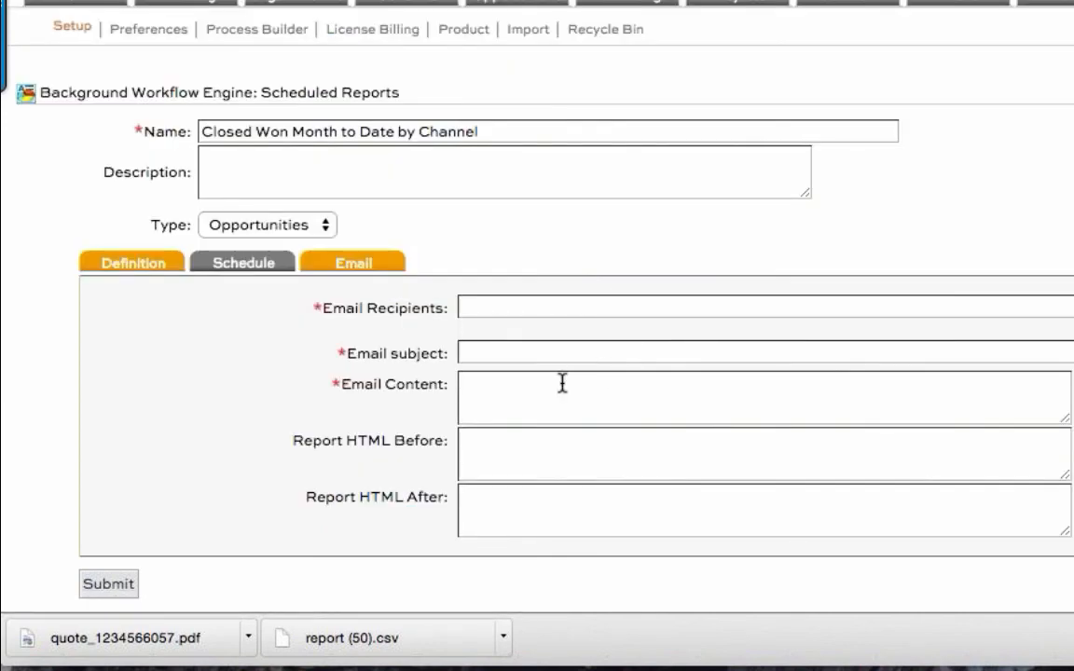
left_click(534, 353)
key("ctrl+v")
left_click(666, 400)
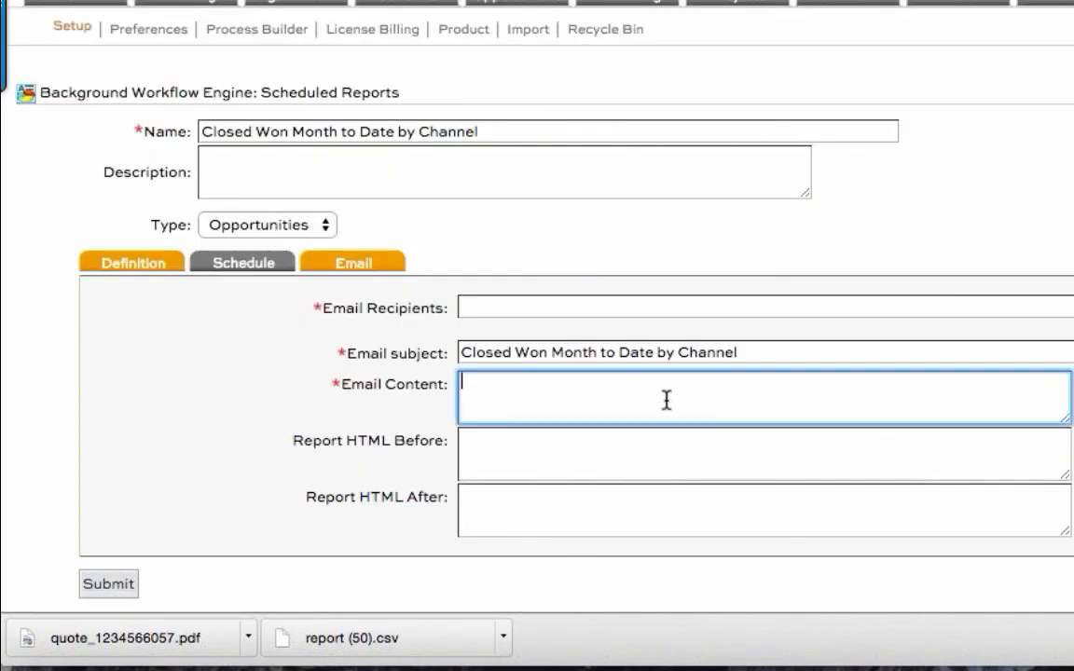
key("ctrl+v")
left_click(579, 308)
type("Test@test.com")
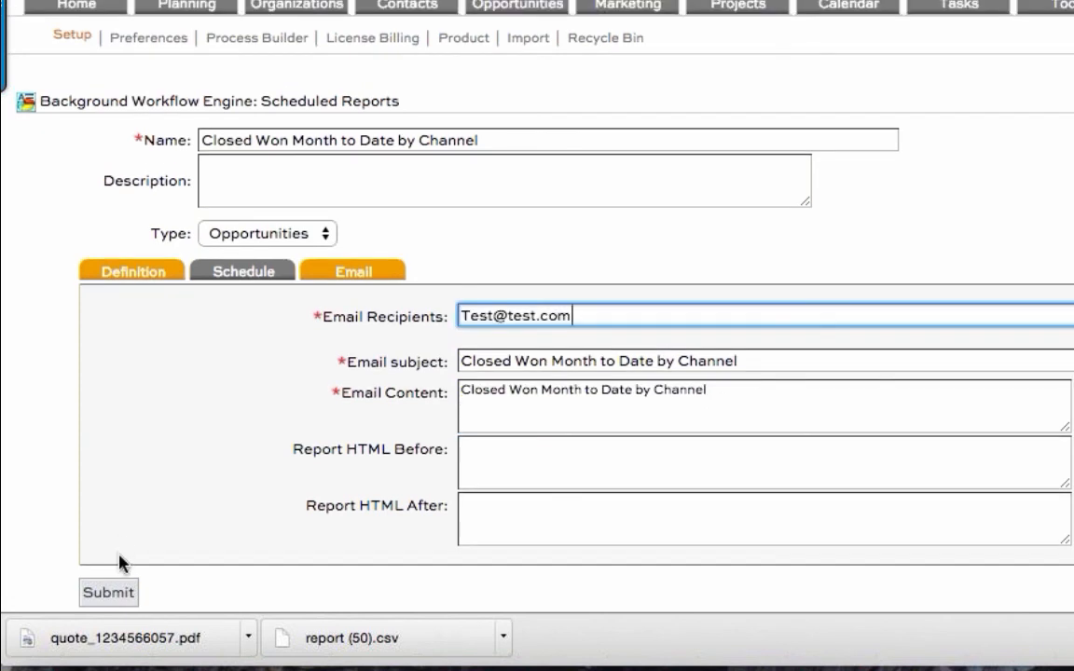
left_click(116, 595)
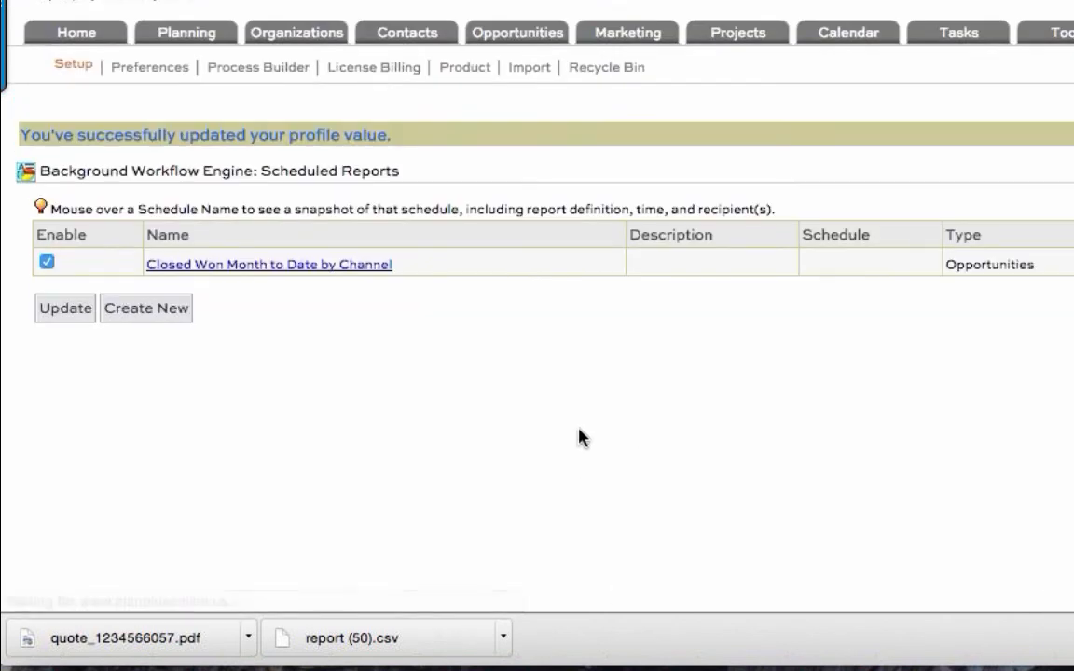